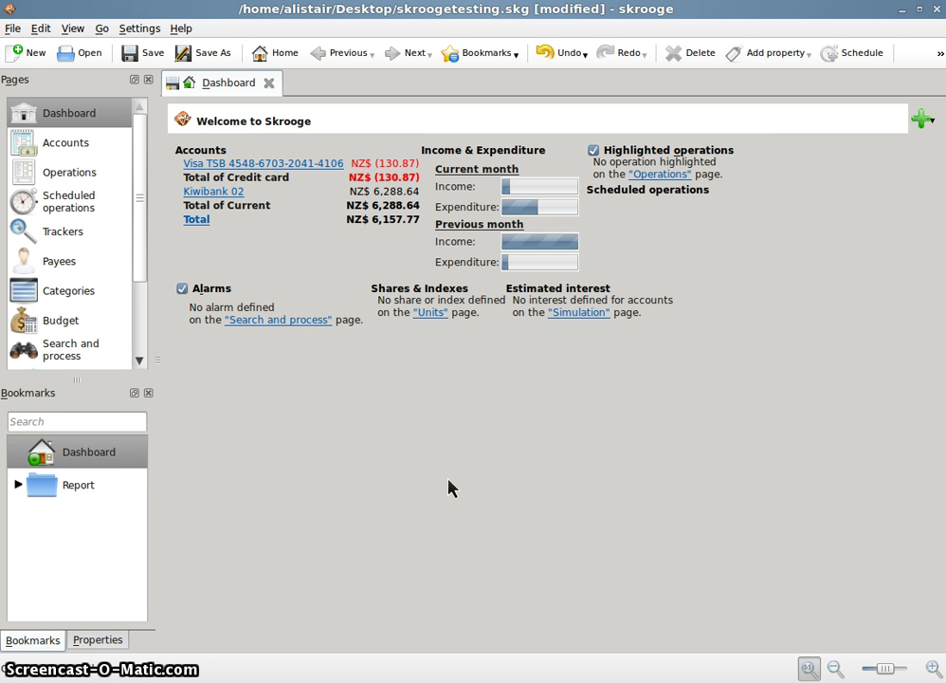
- Reload the Dashboard, glance at the History-too-large advice options, and review the 2011-07 expenditure report
click(439, 485)
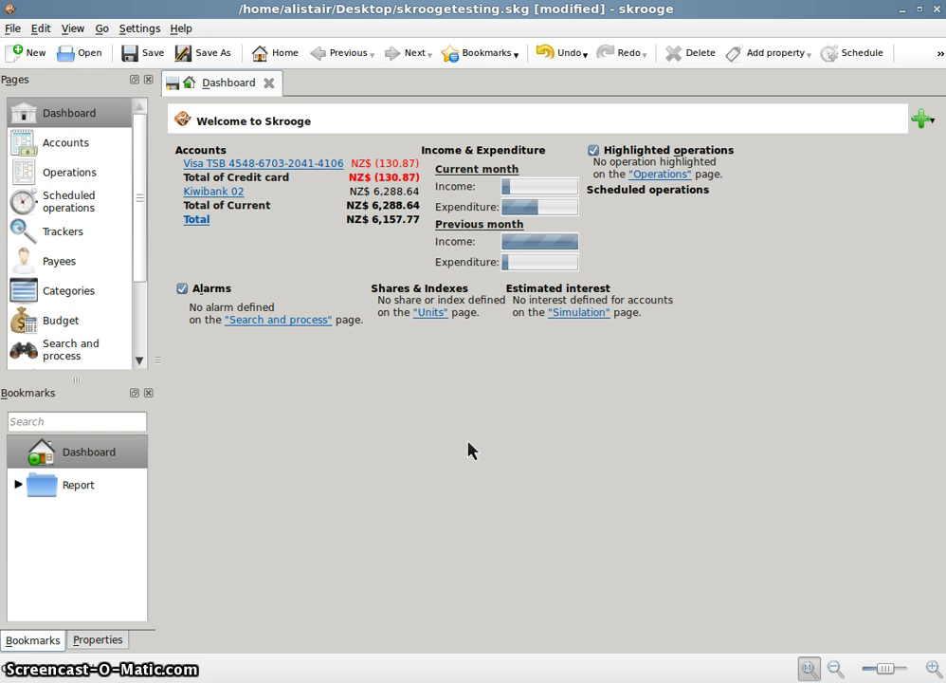
click(467, 447)
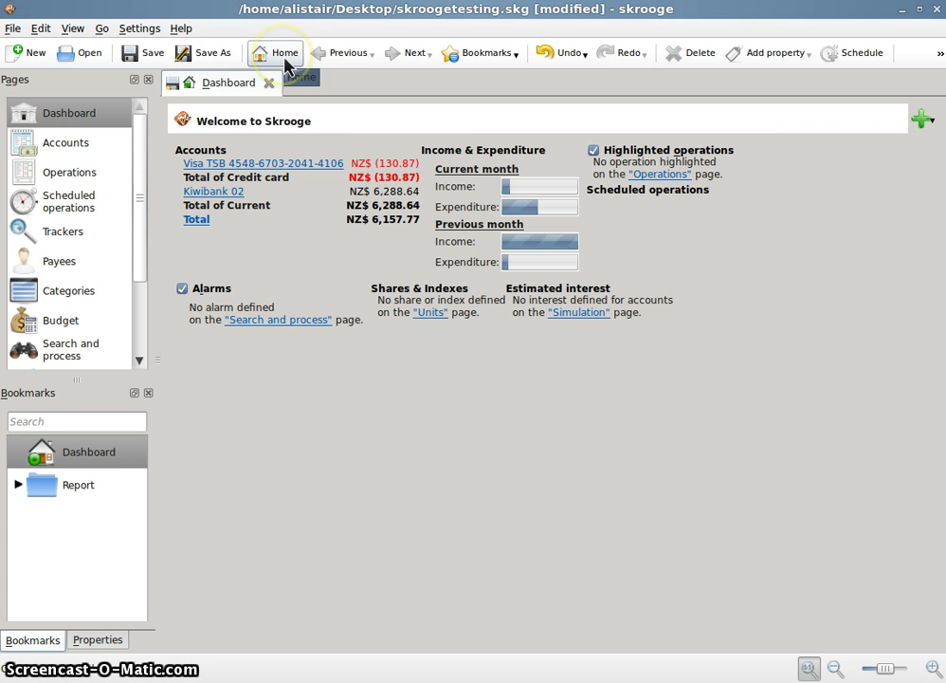
click(63, 125)
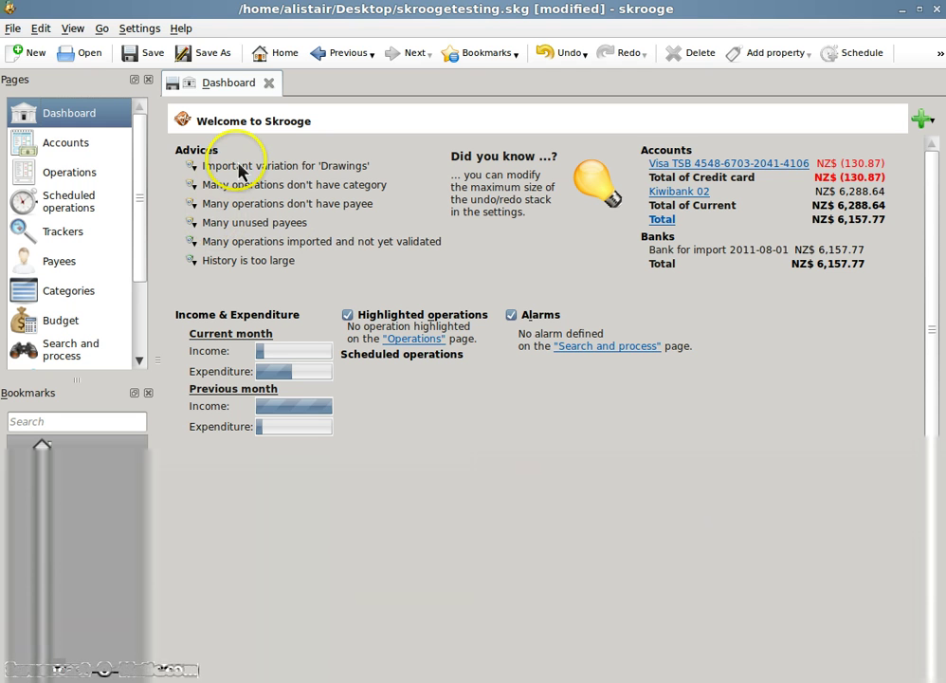
click(195, 265)
click(229, 262)
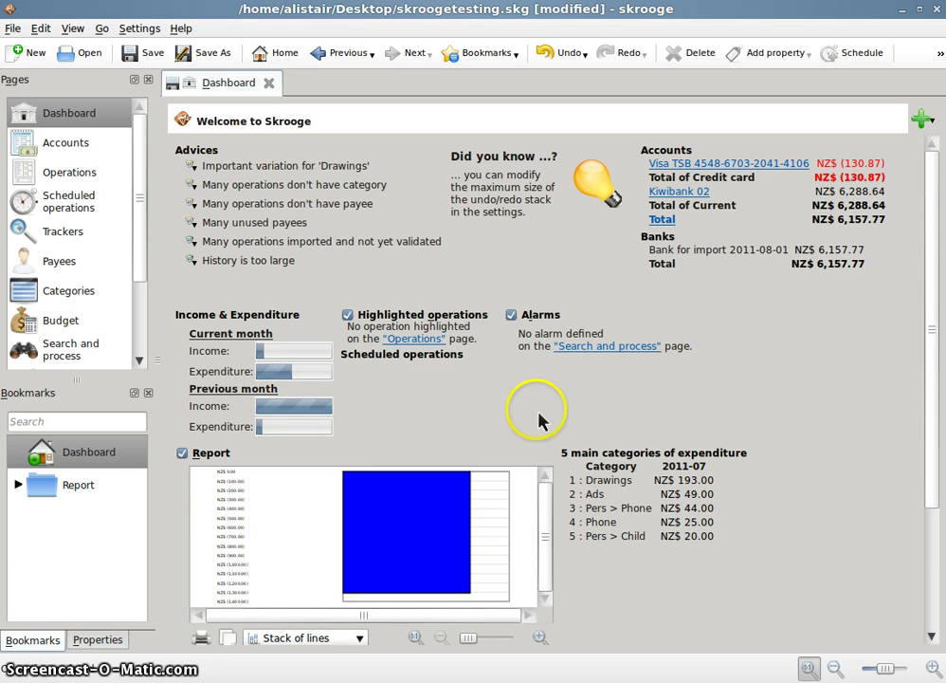
scroll(835, 402, down, 3)
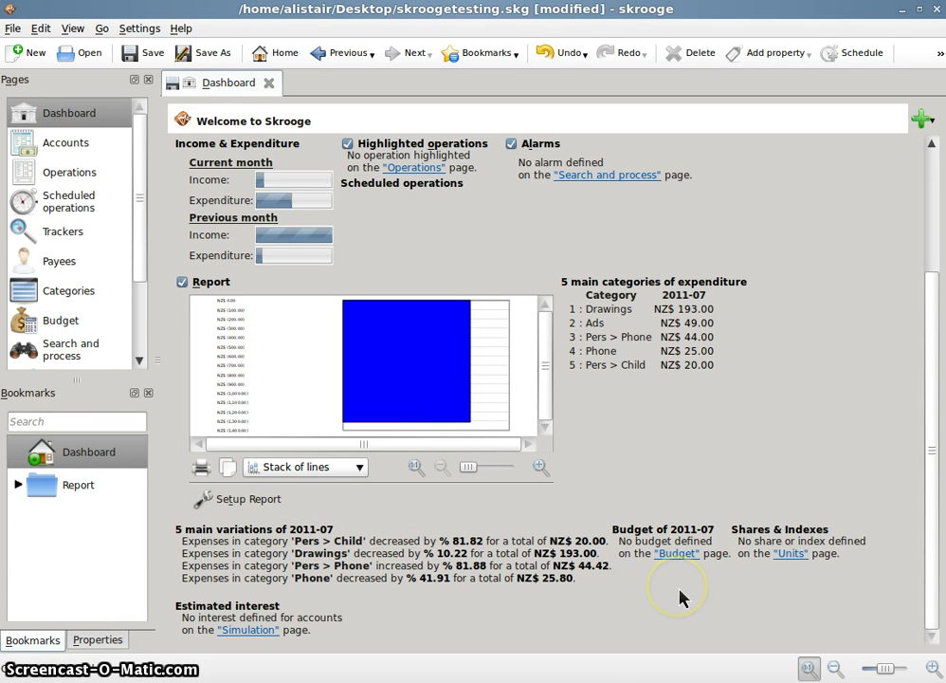
scroll(814, 492, up, 3)
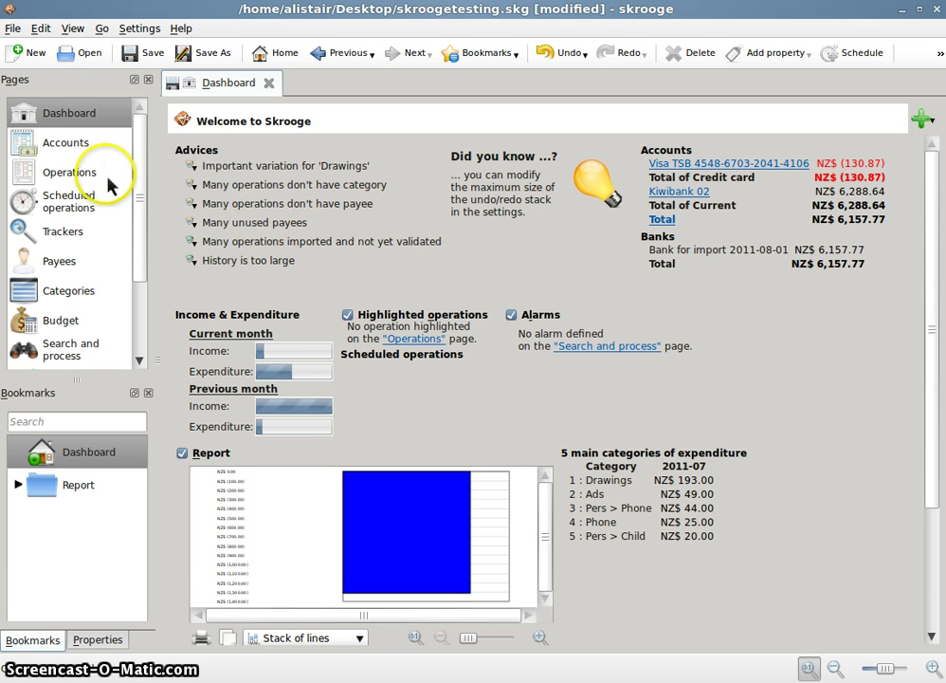
- Open the Accounts page and toggle the Show filter for closed accounts
click(59, 150)
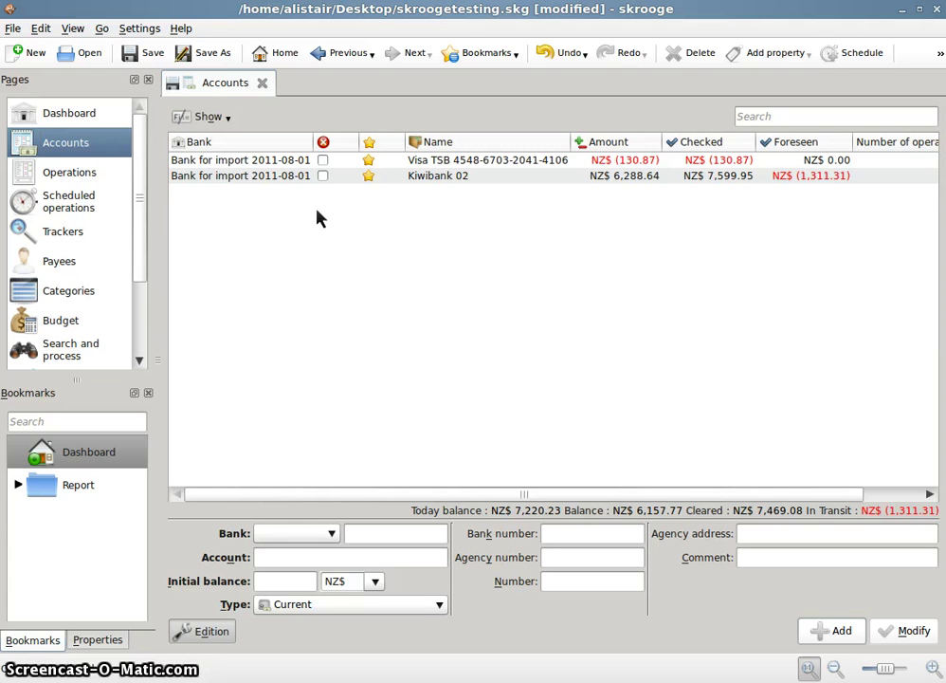
click(244, 199)
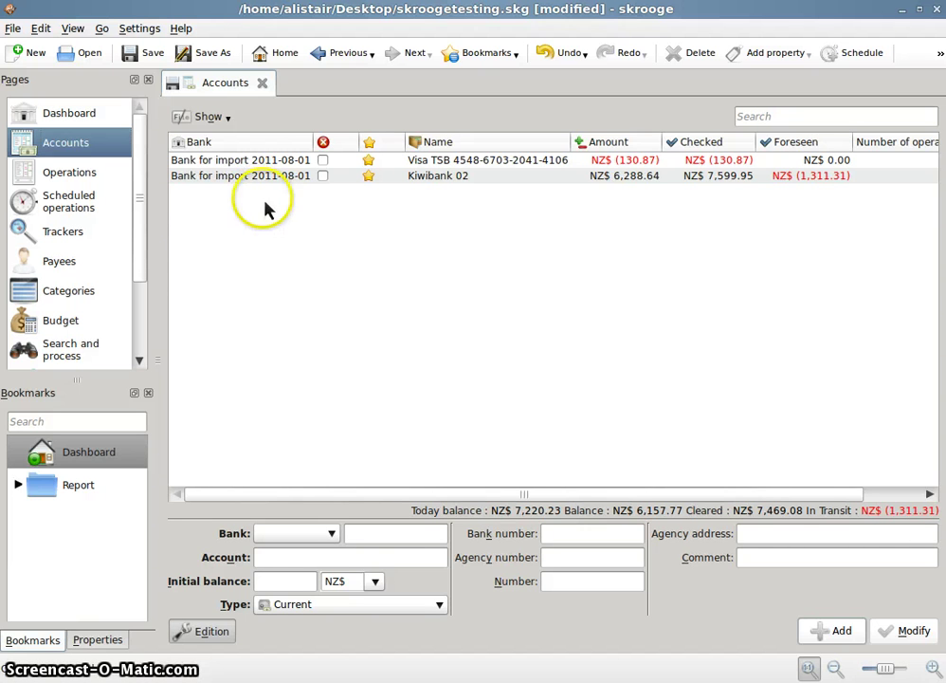
click(209, 118)
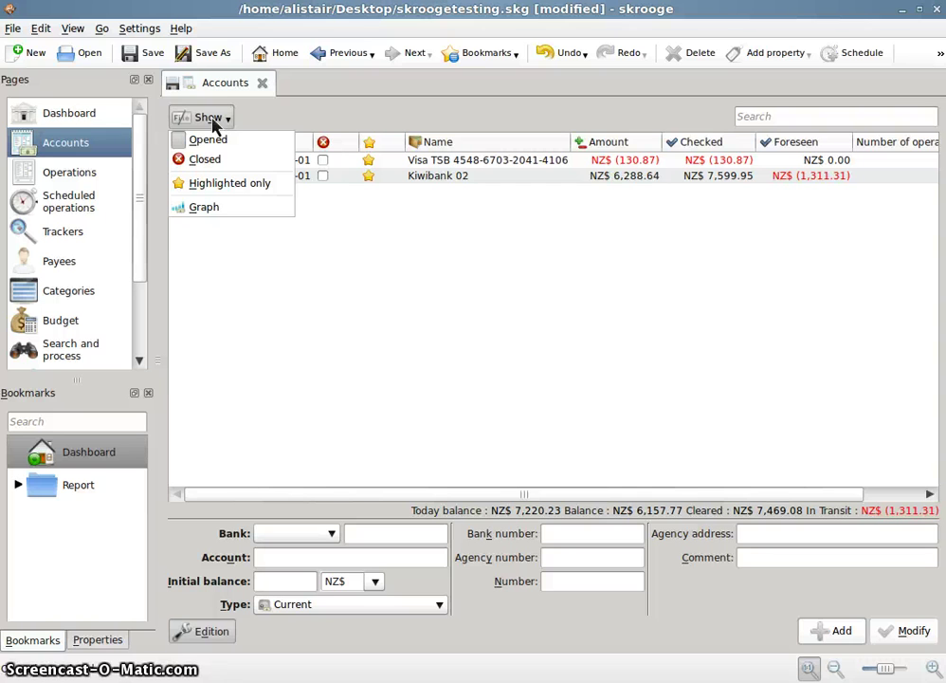
click(218, 161)
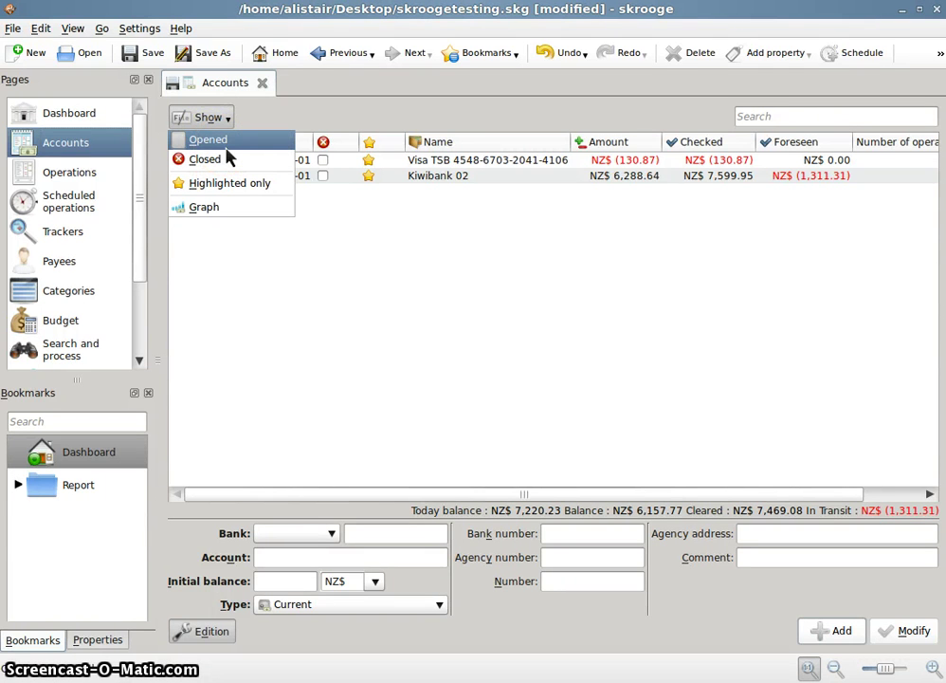
click(237, 156)
click(228, 159)
click(266, 241)
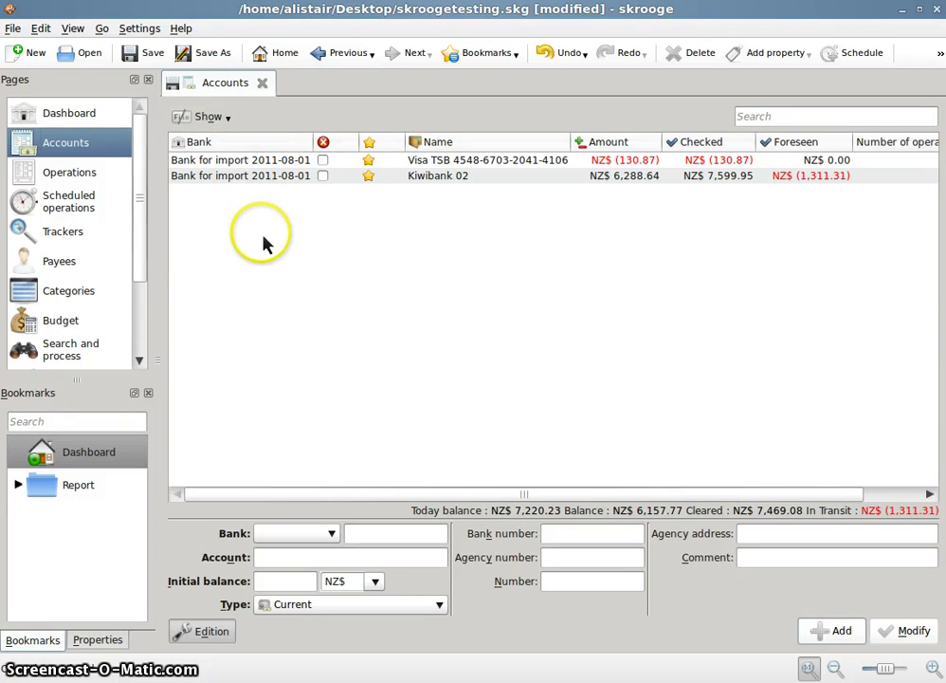
- Try hiding opened accounts, then restore Opened so the Visa card and Kiwibank 02 appear
click(219, 123)
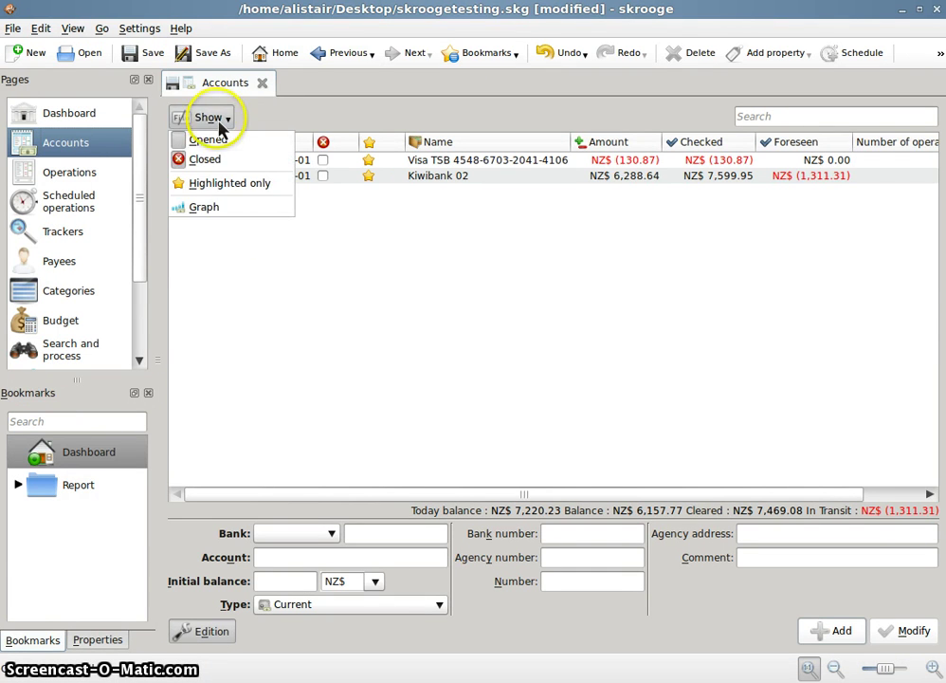
click(207, 160)
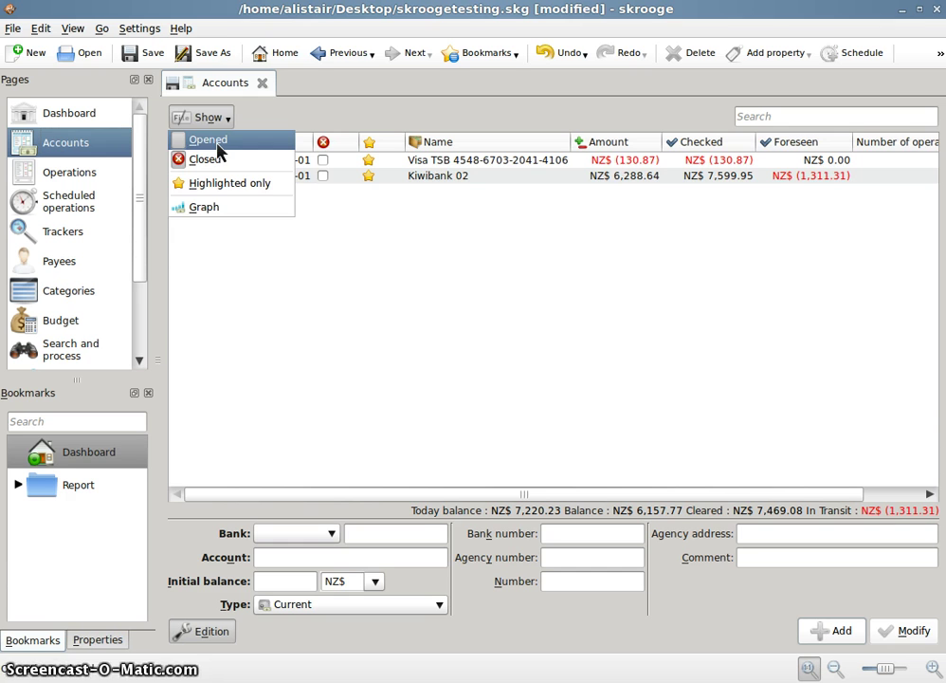
click(217, 145)
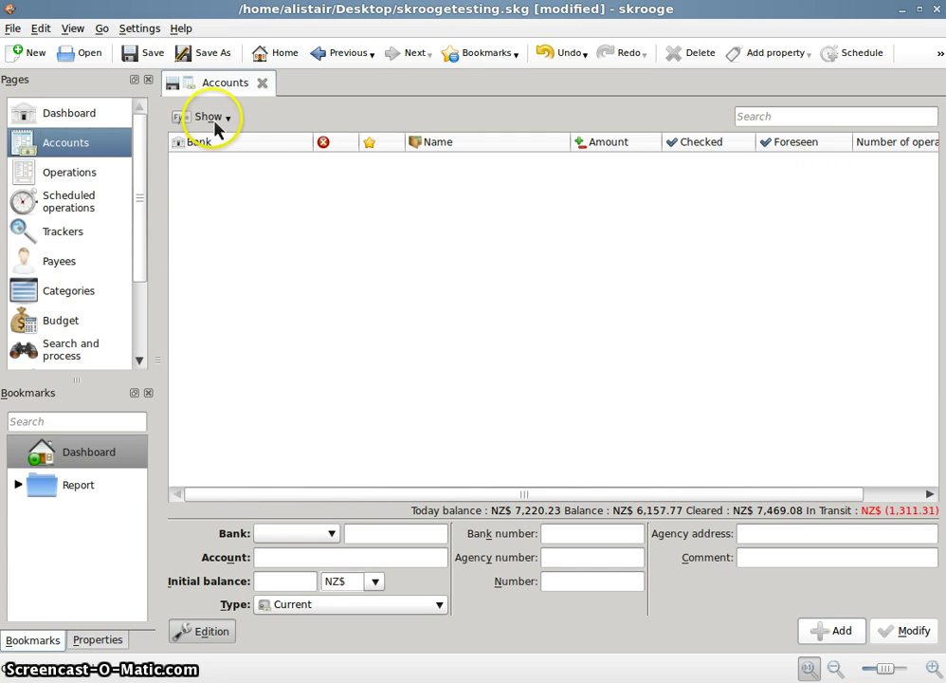
click(214, 125)
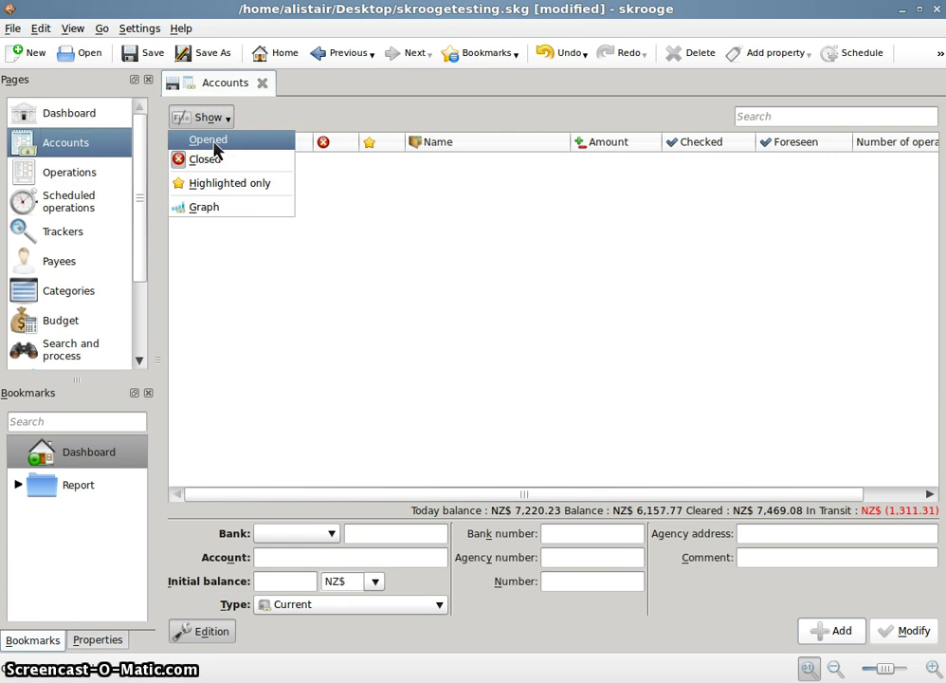
click(215, 143)
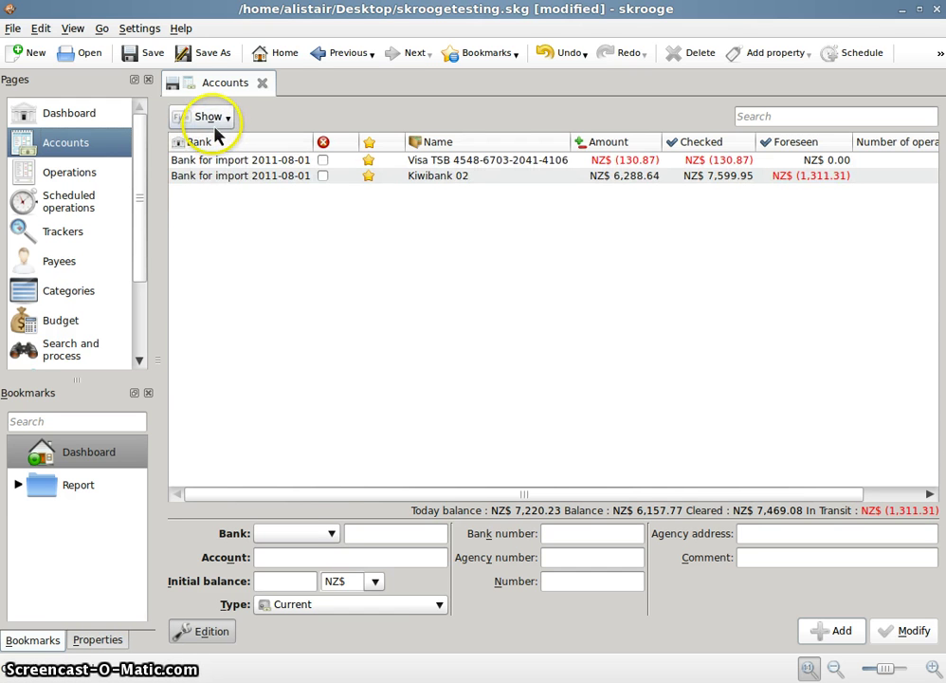
click(215, 130)
click(212, 158)
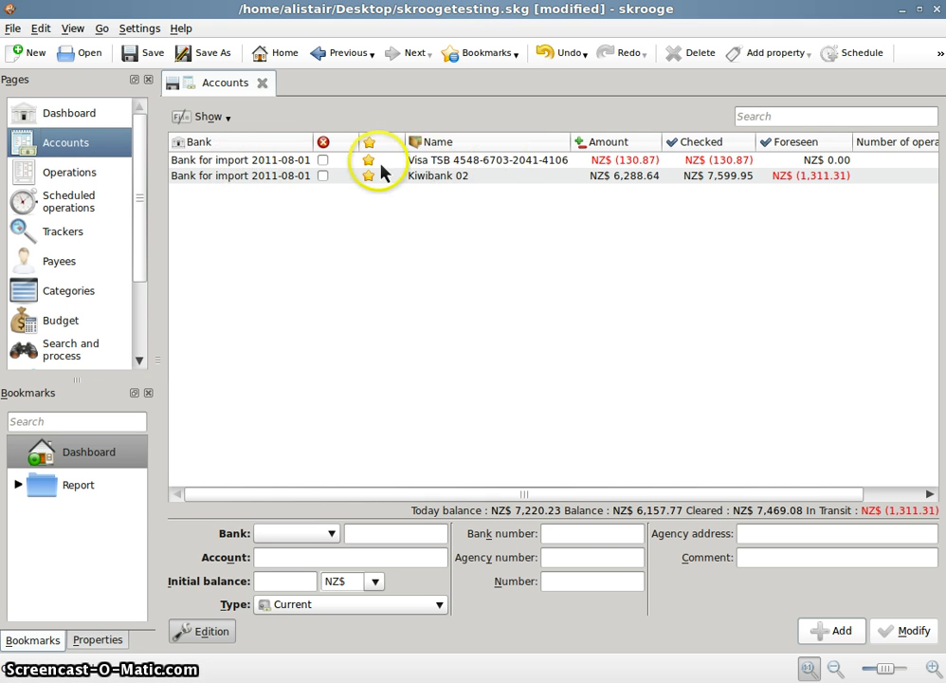
- Open the Operations register filtered to Kiwibank 02 with checked operations hidden
click(65, 174)
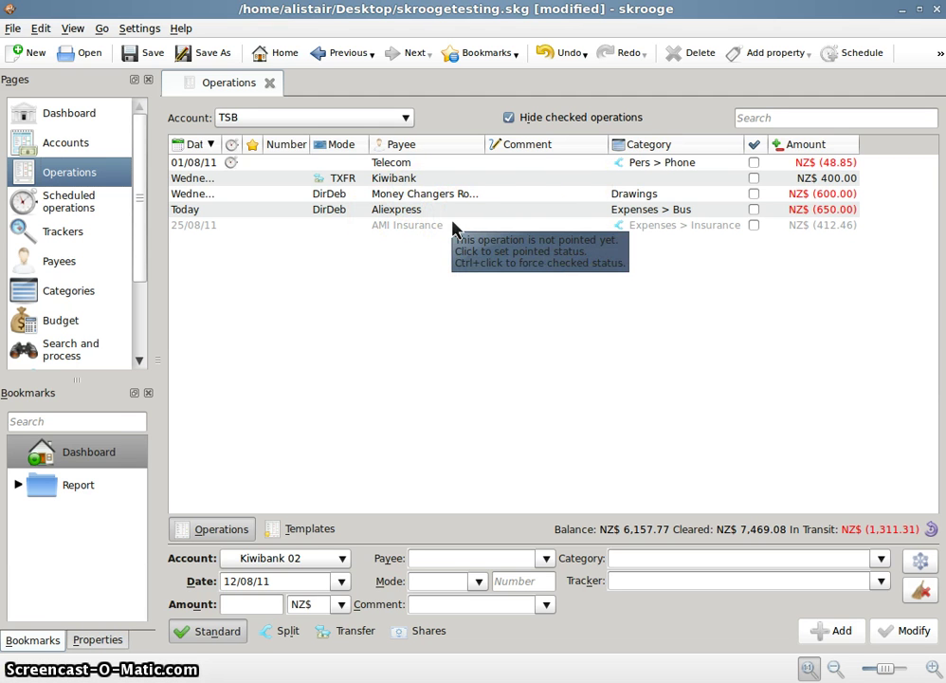
click(573, 120)
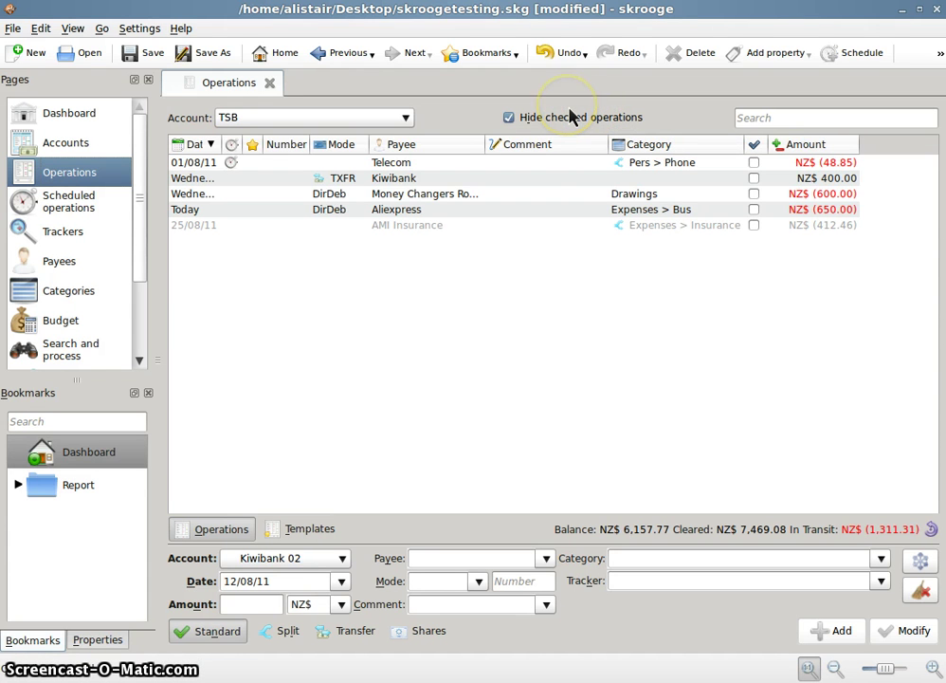
drag(574, 113, 511, 131)
click(531, 264)
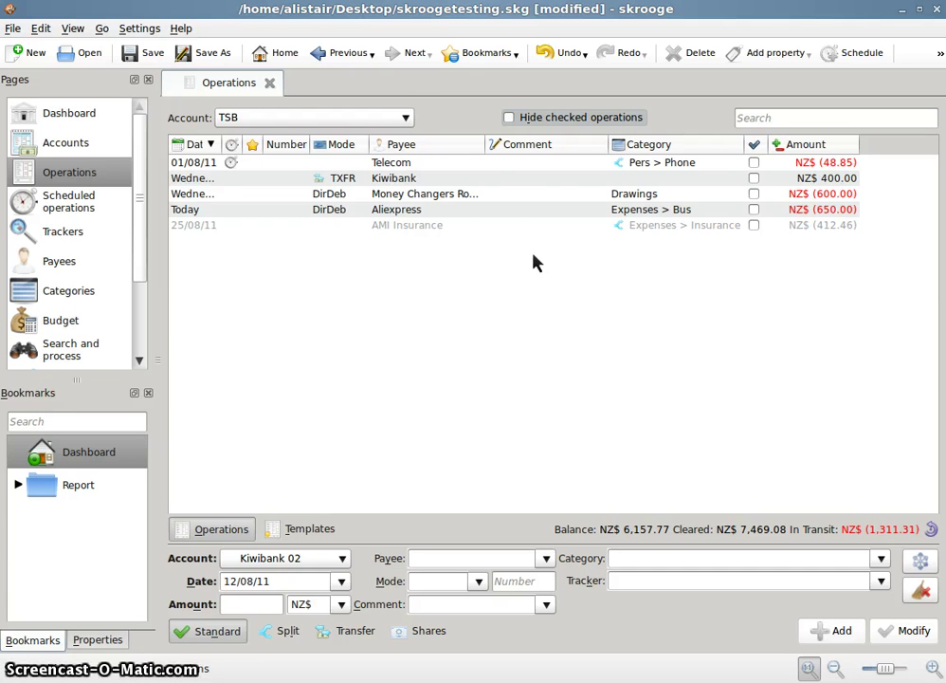
click(405, 119)
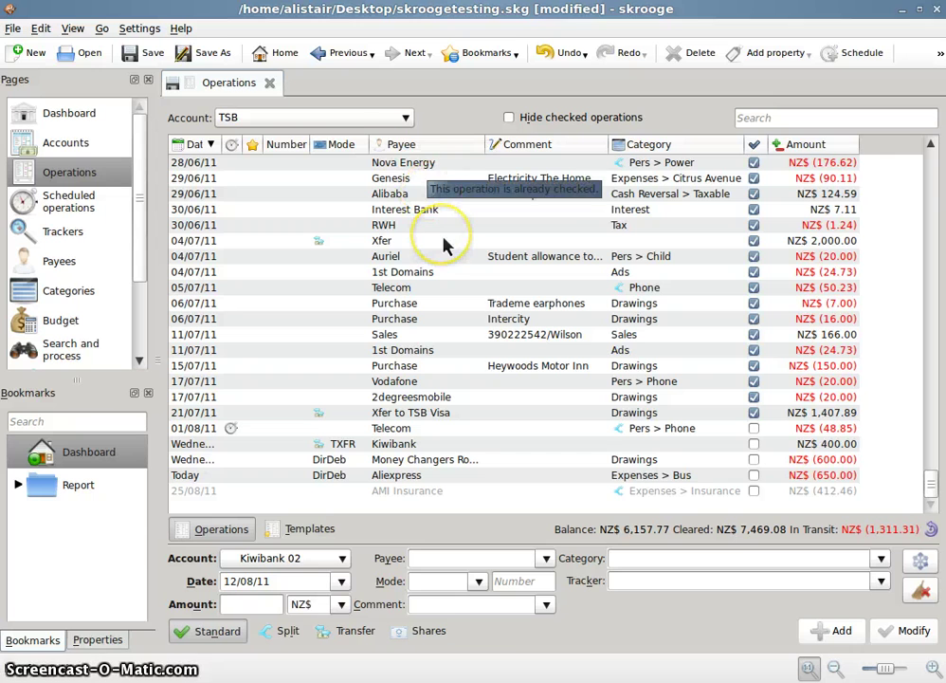
click(398, 117)
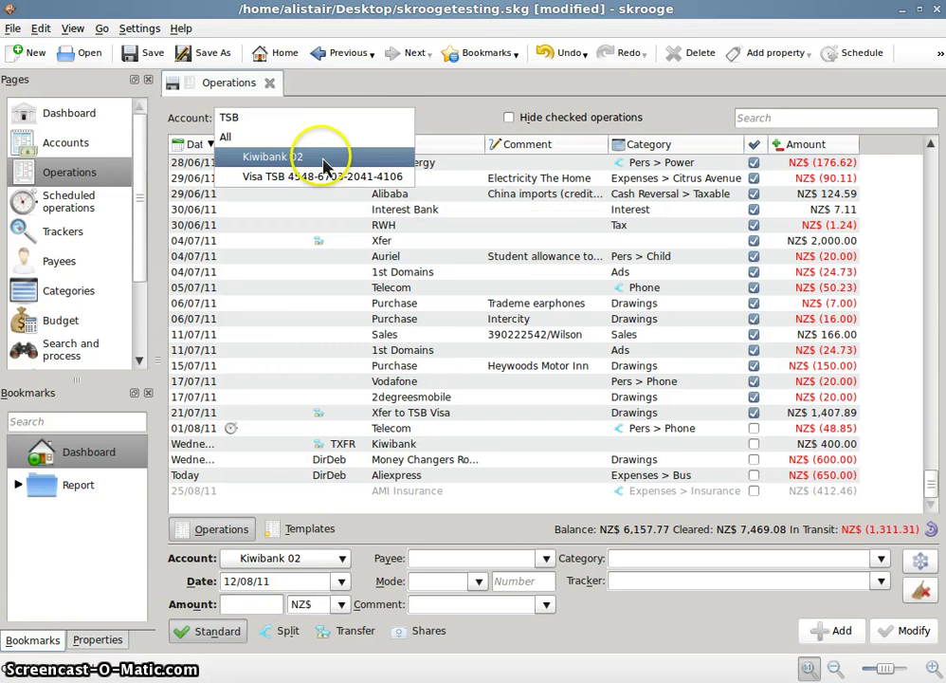
click(477, 260)
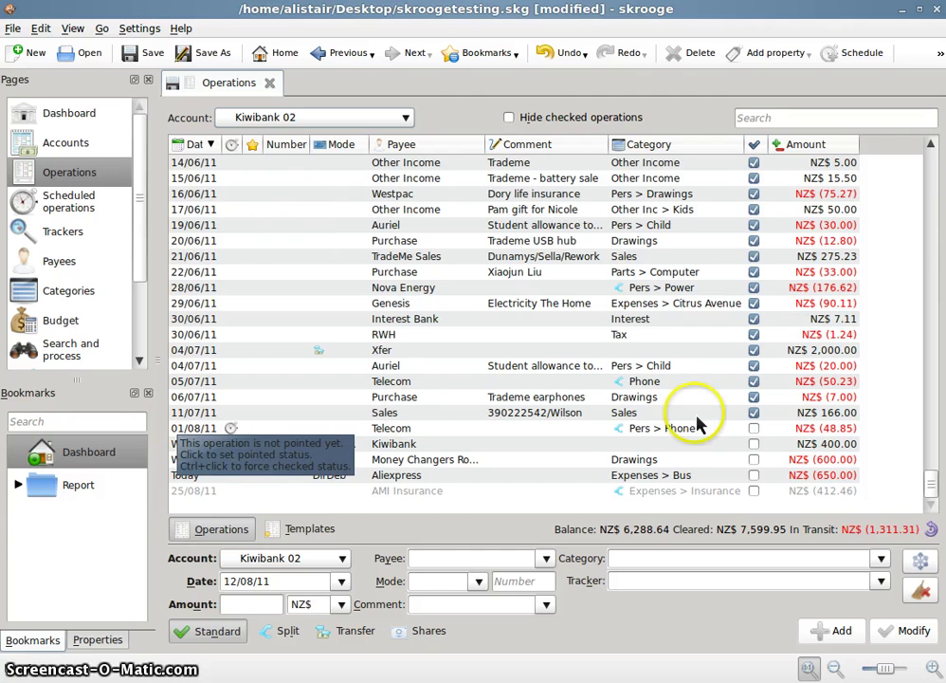
click(512, 118)
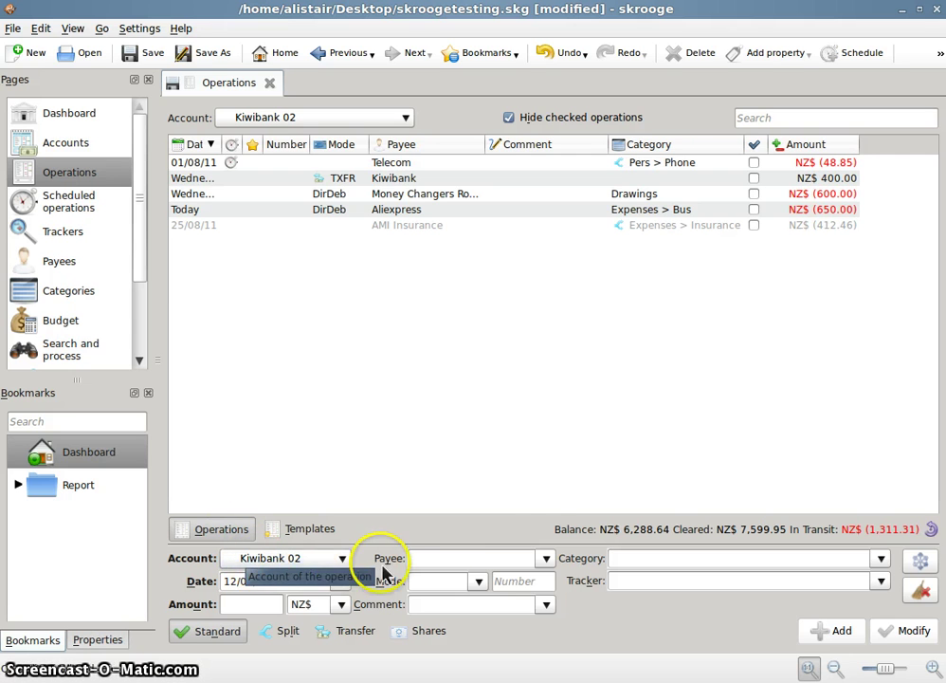
- Start a new operation for payee Banana Communications, dated today, with amount -150
click(431, 561)
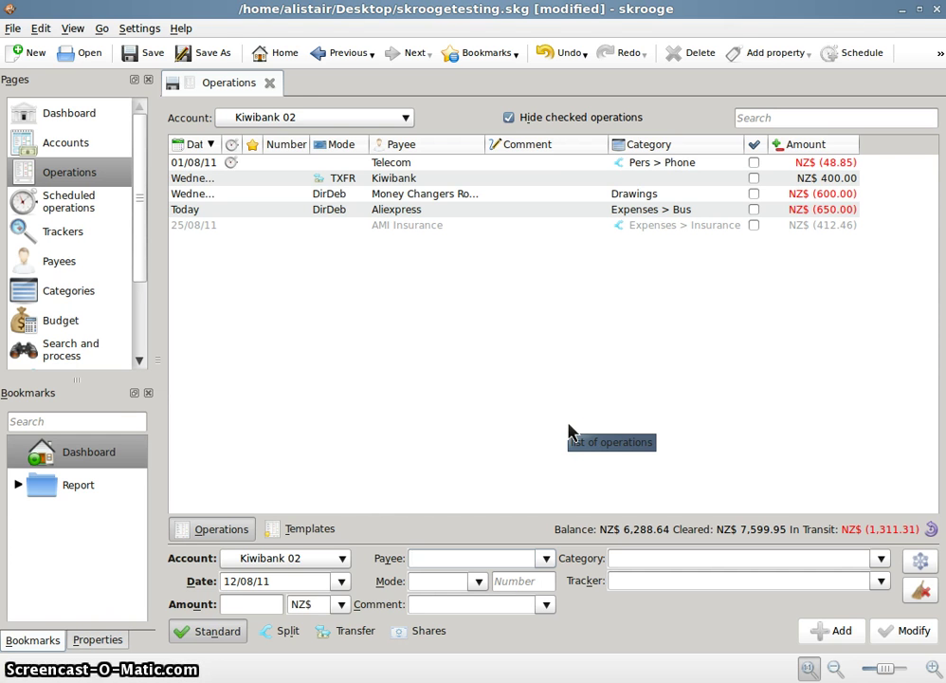
text(ba)
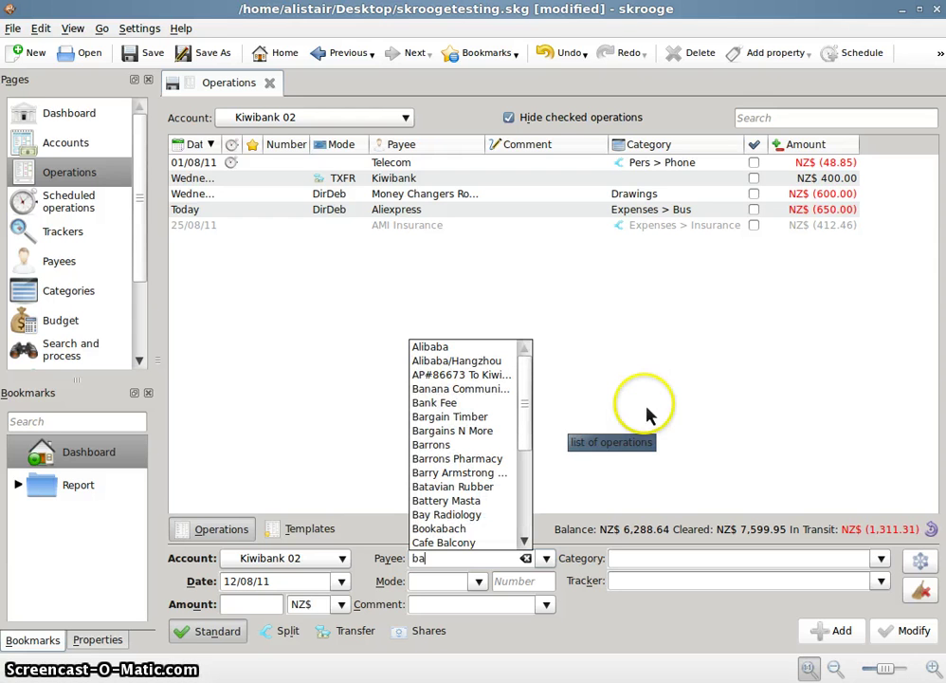
click(438, 388)
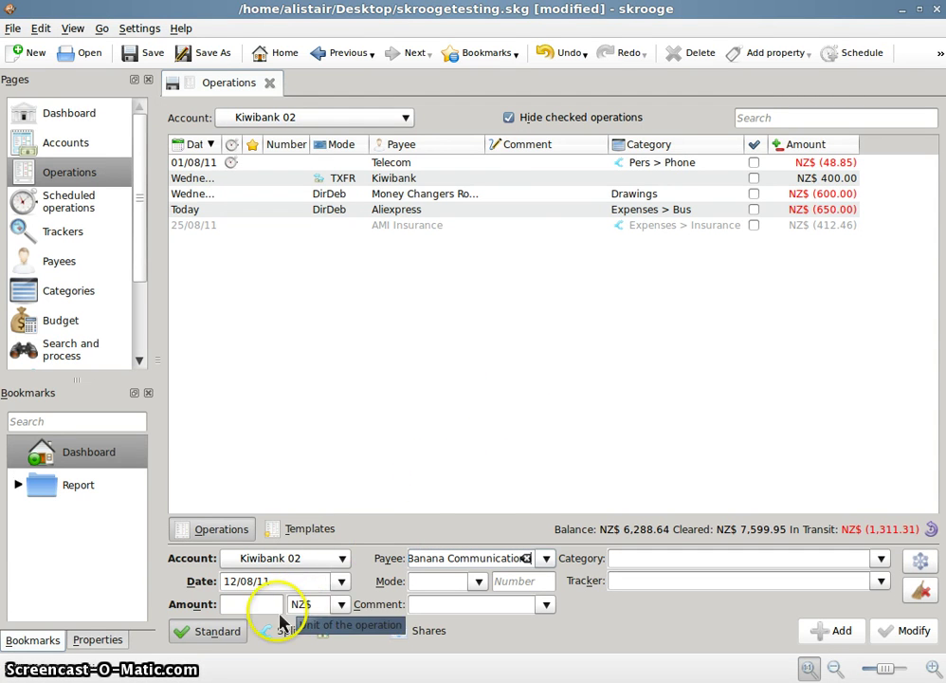
click(343, 581)
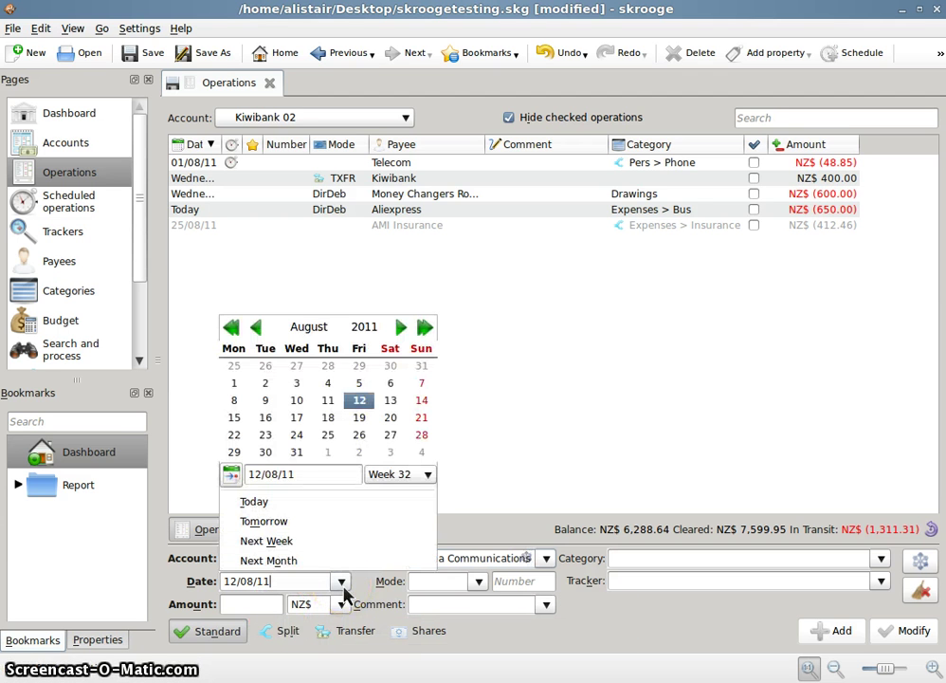
click(250, 499)
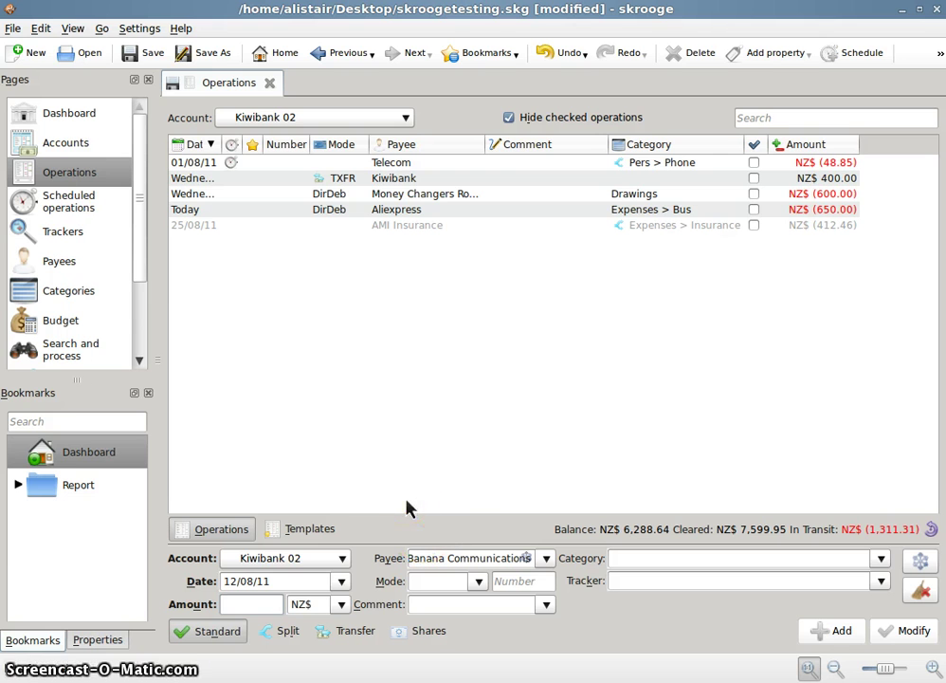
text(-150)
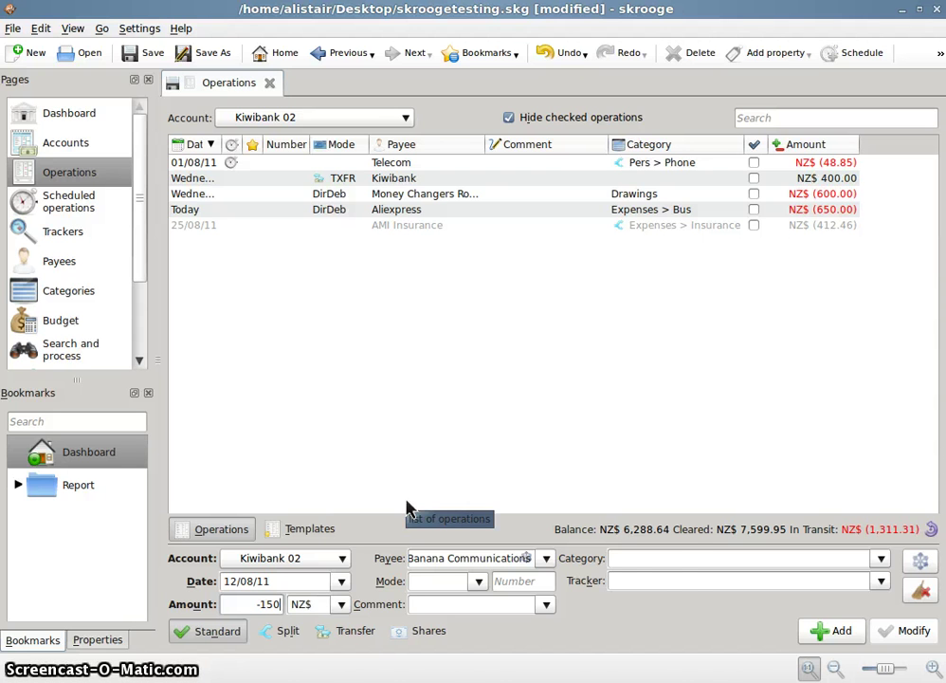
- Categorise it as Business > Office Supplies and add it to the Kiwibank 02 register
click(657, 559)
text(bu)
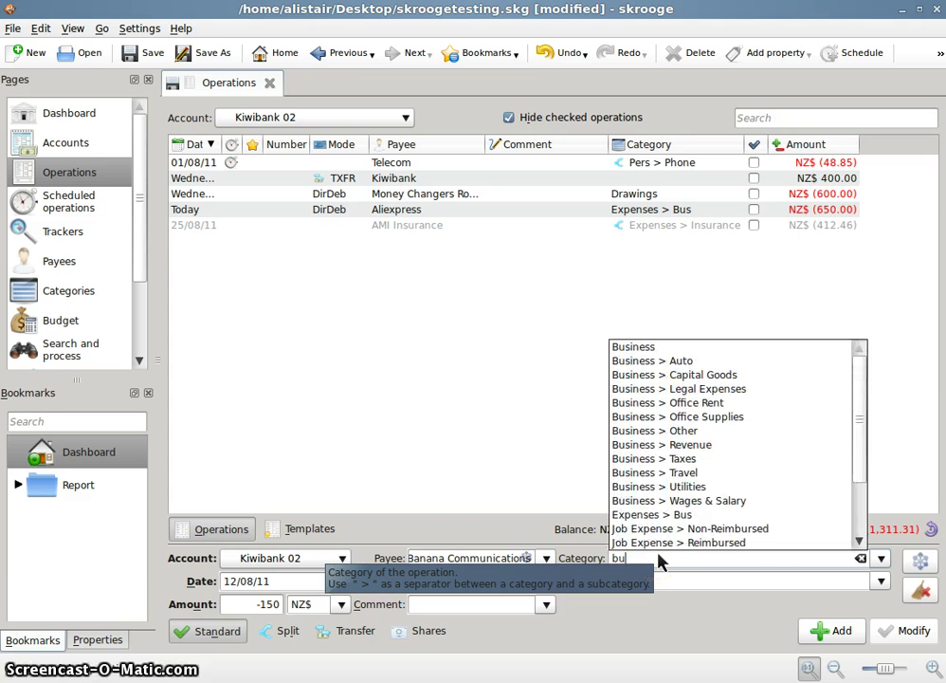
text(s)
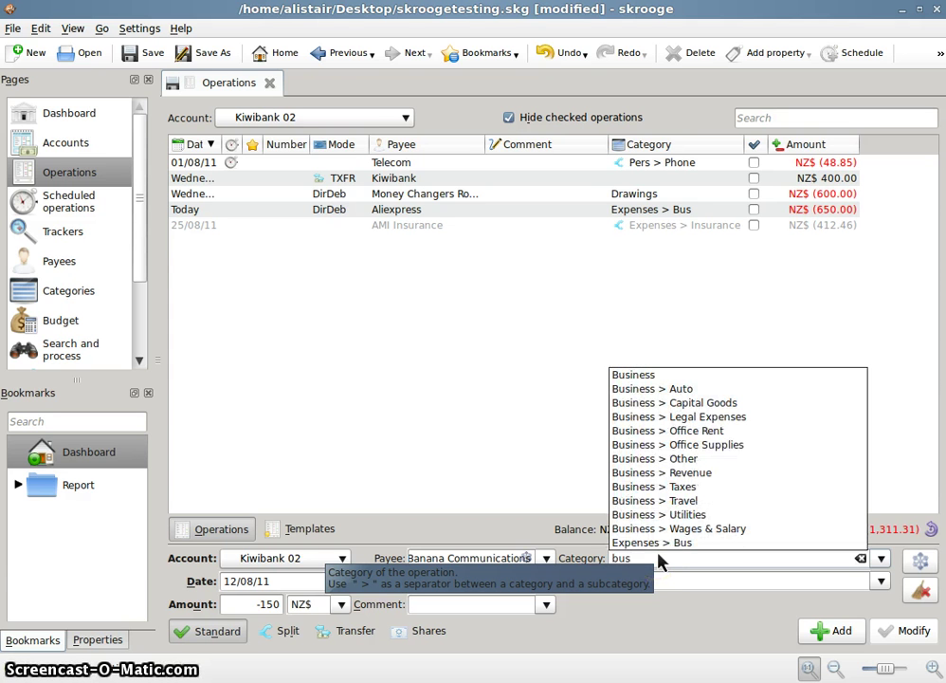
key(Down)
key(Down)
key(Down)
key(Down)
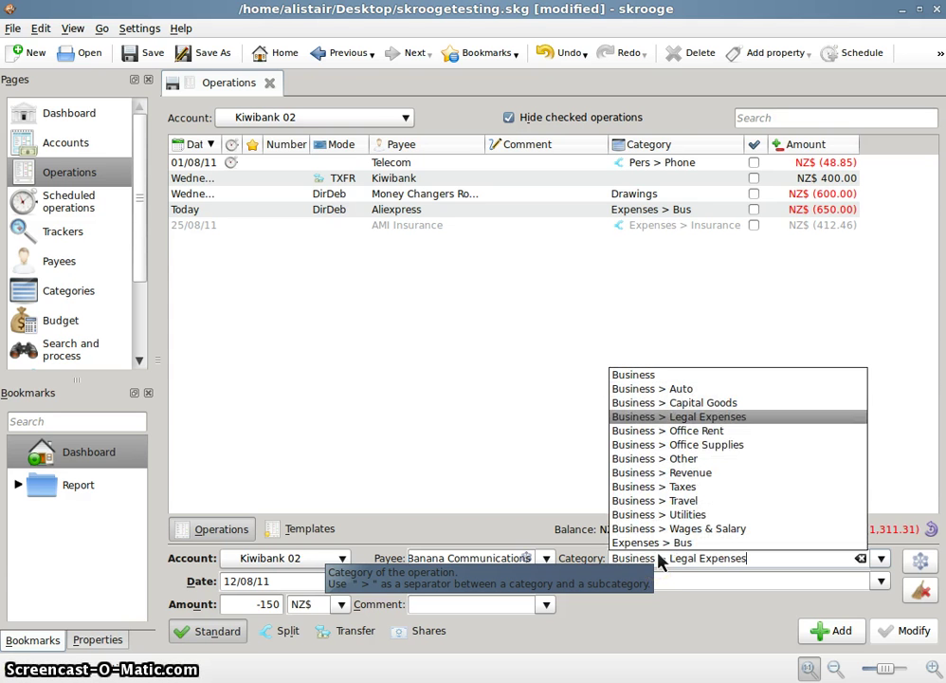
key(Down)
key(Down)
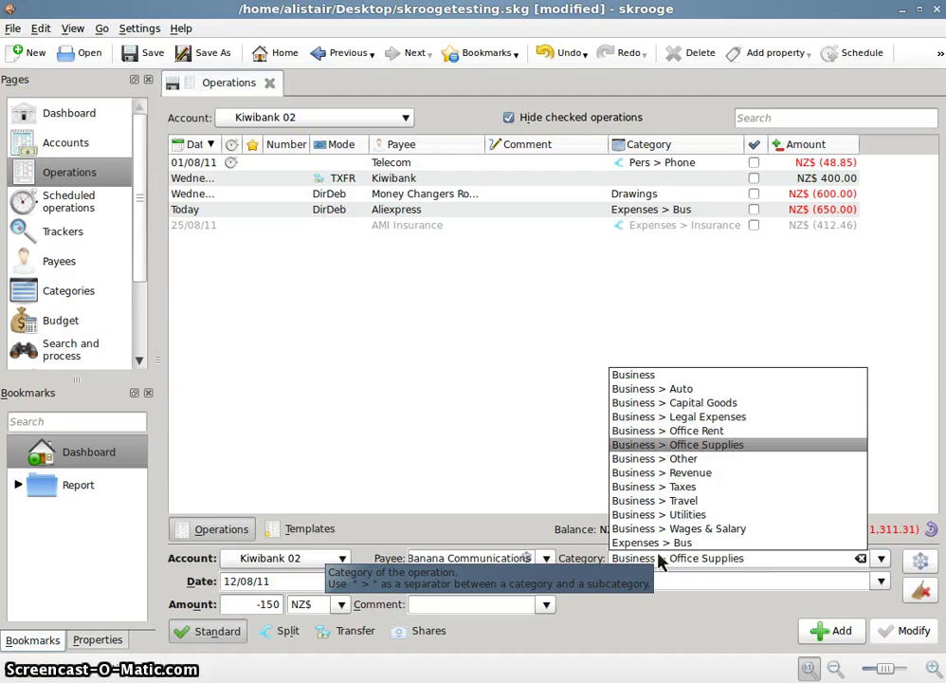
key(Return)
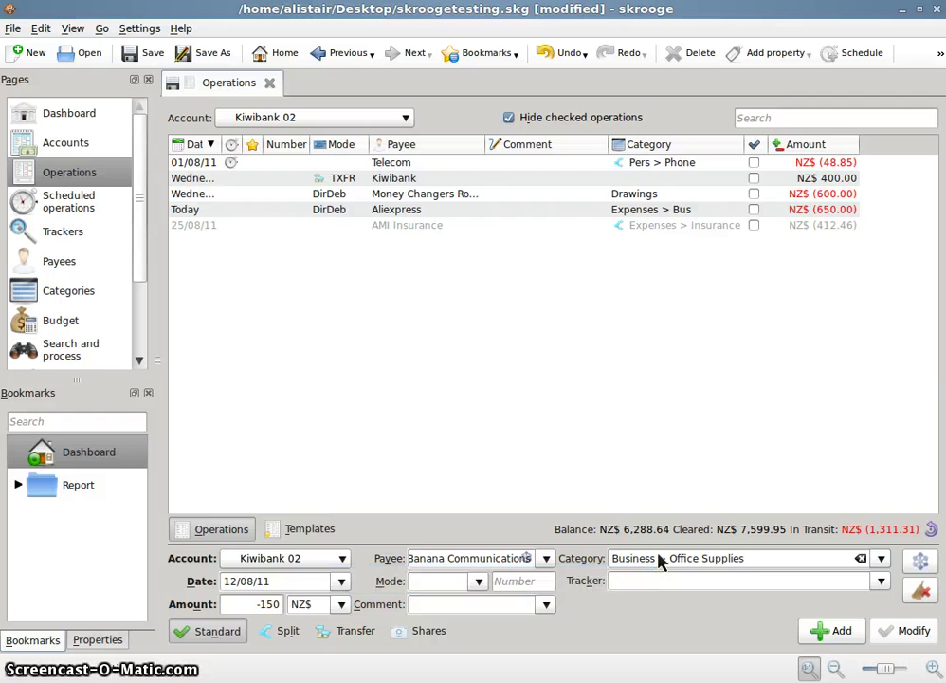
click(656, 560)
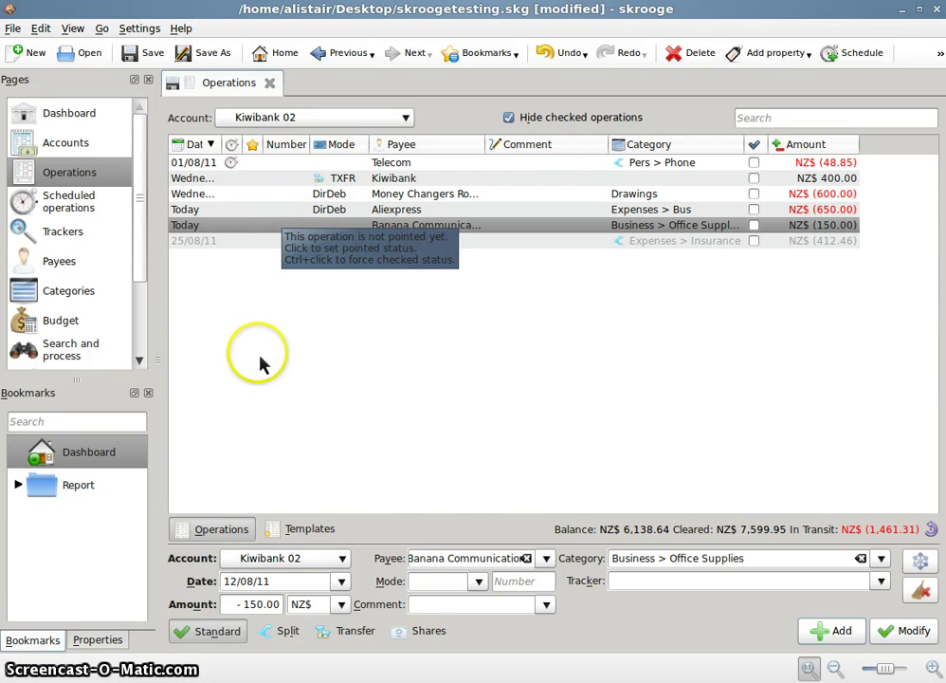
click(341, 581)
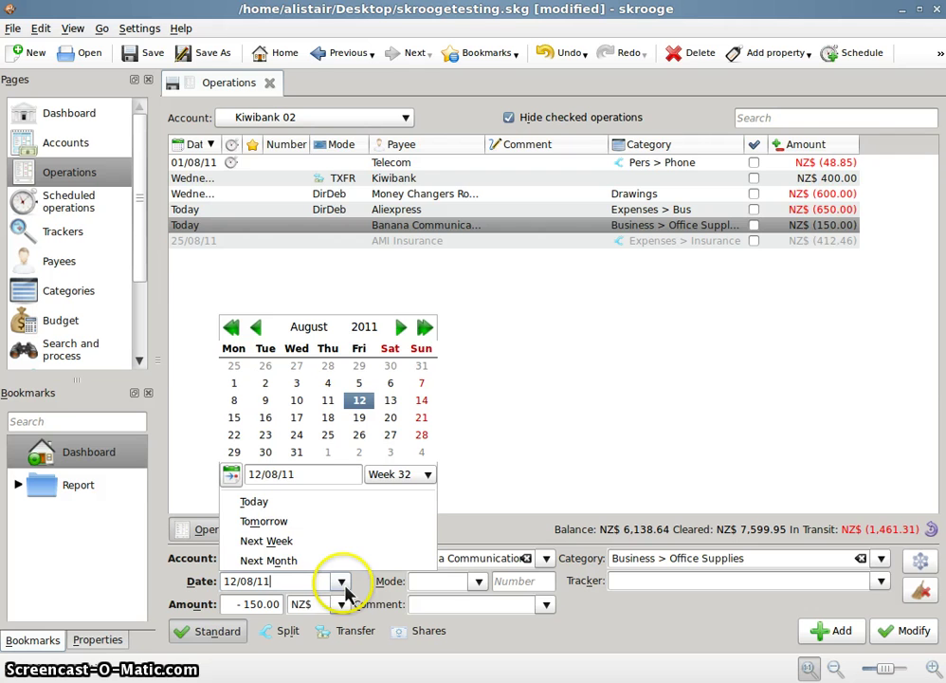
- Shift the Banana Communications operation's date by Next Month to 12/09/11 and save it
click(278, 562)
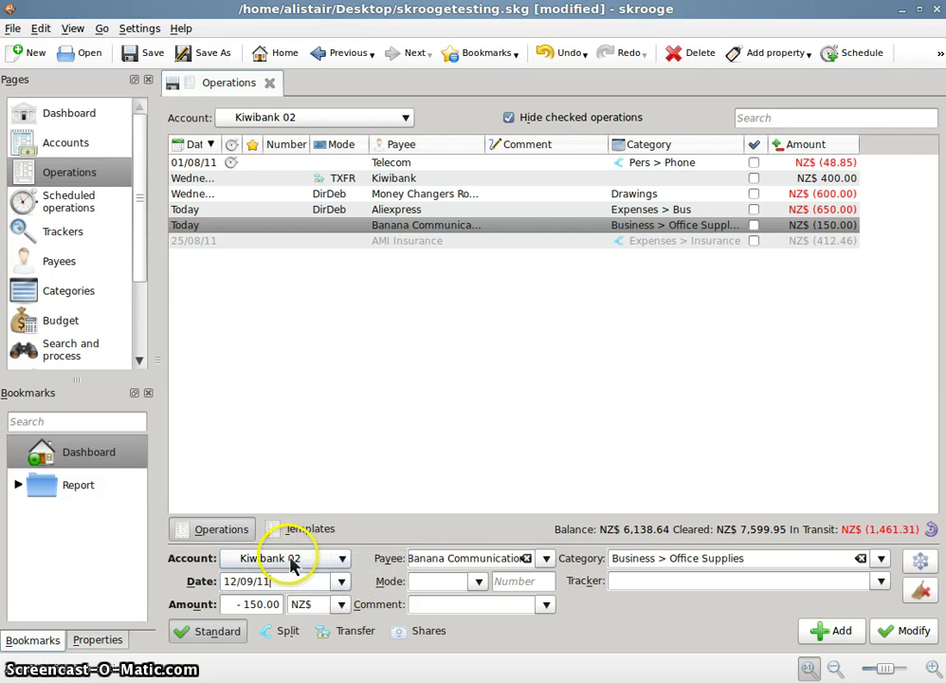
click(906, 639)
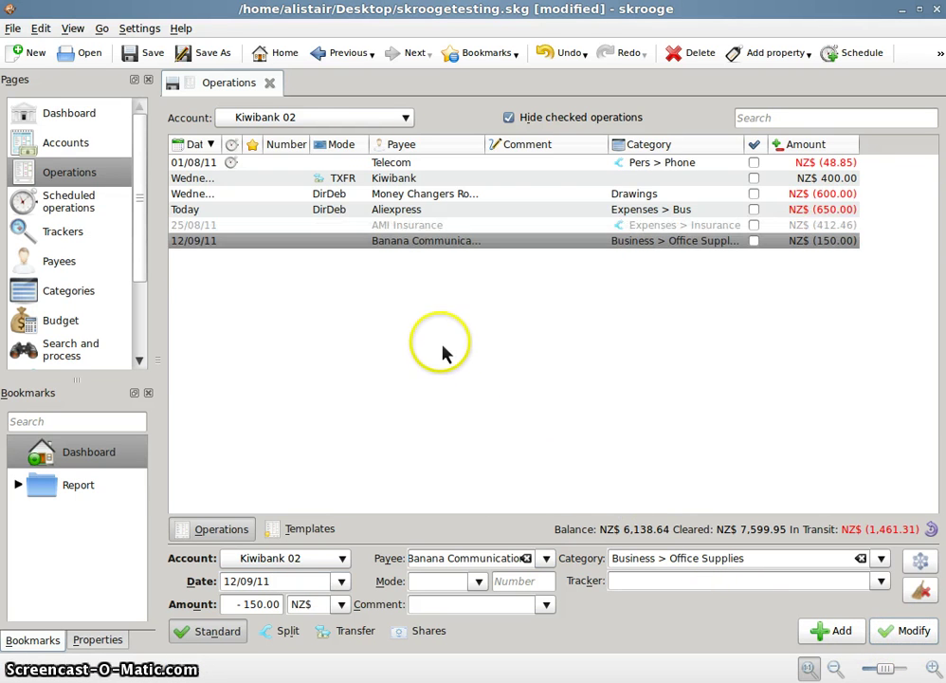
click(399, 197)
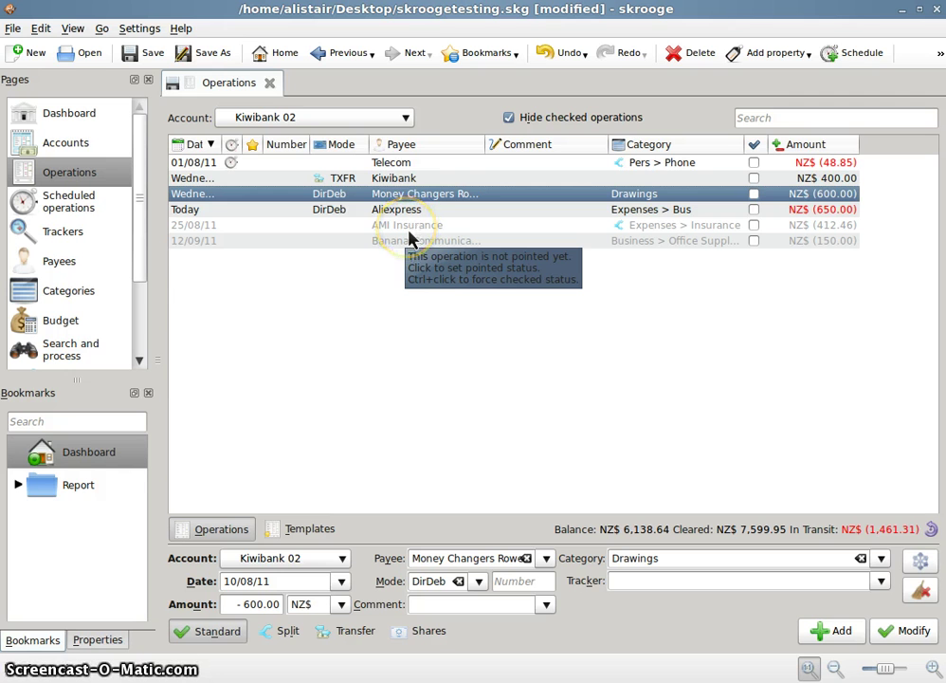
click(400, 244)
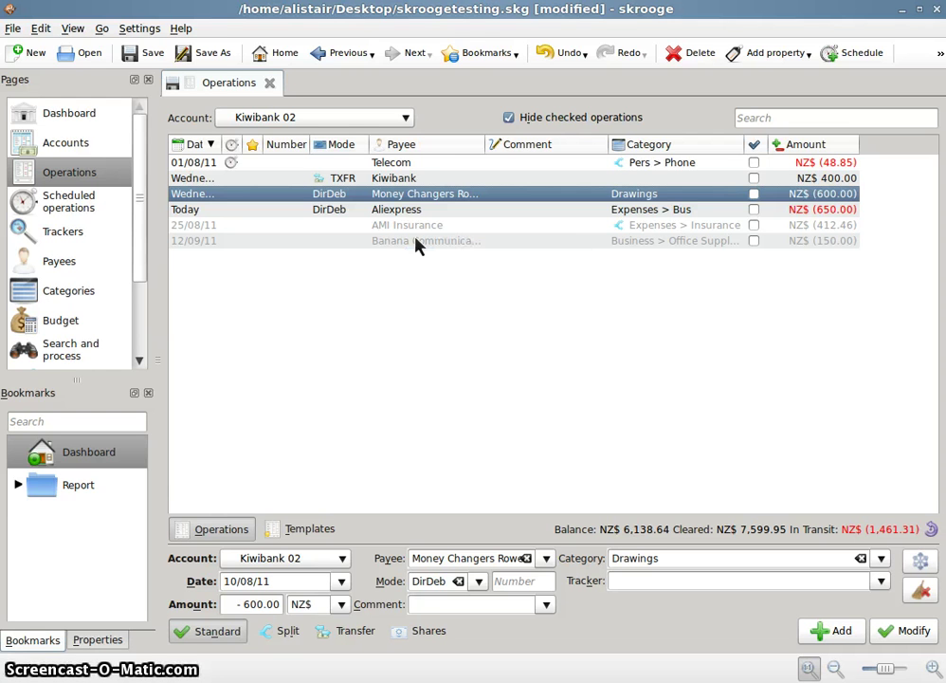
click(389, 269)
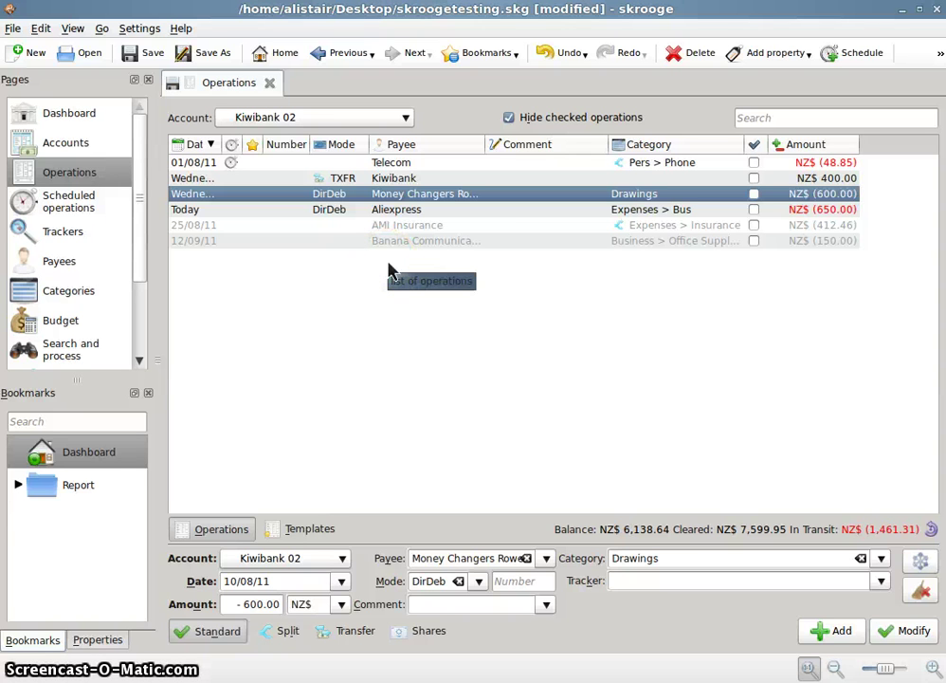
click(405, 294)
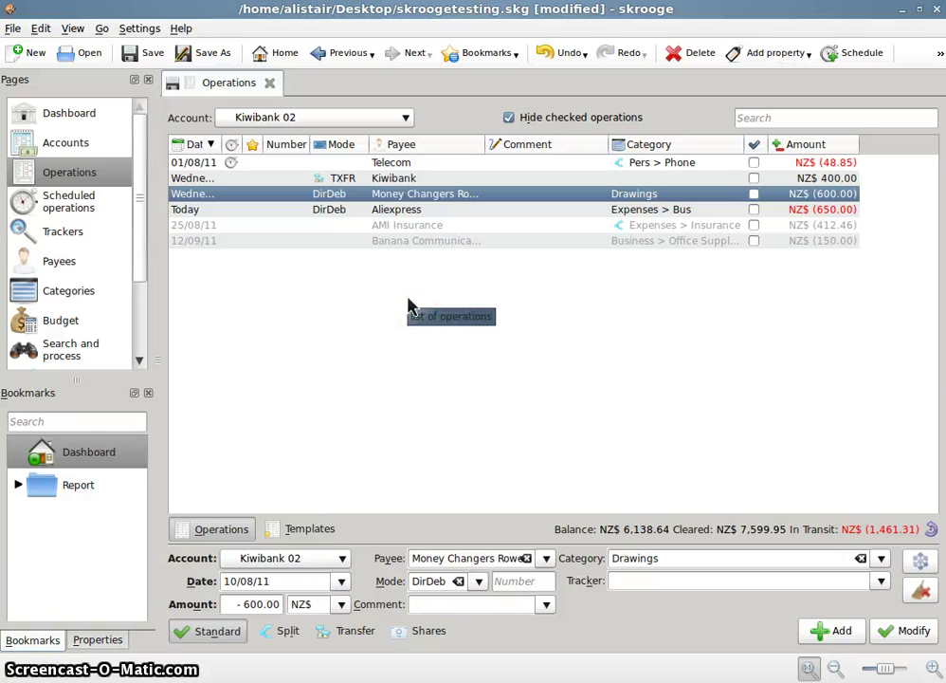
click(423, 286)
click(303, 512)
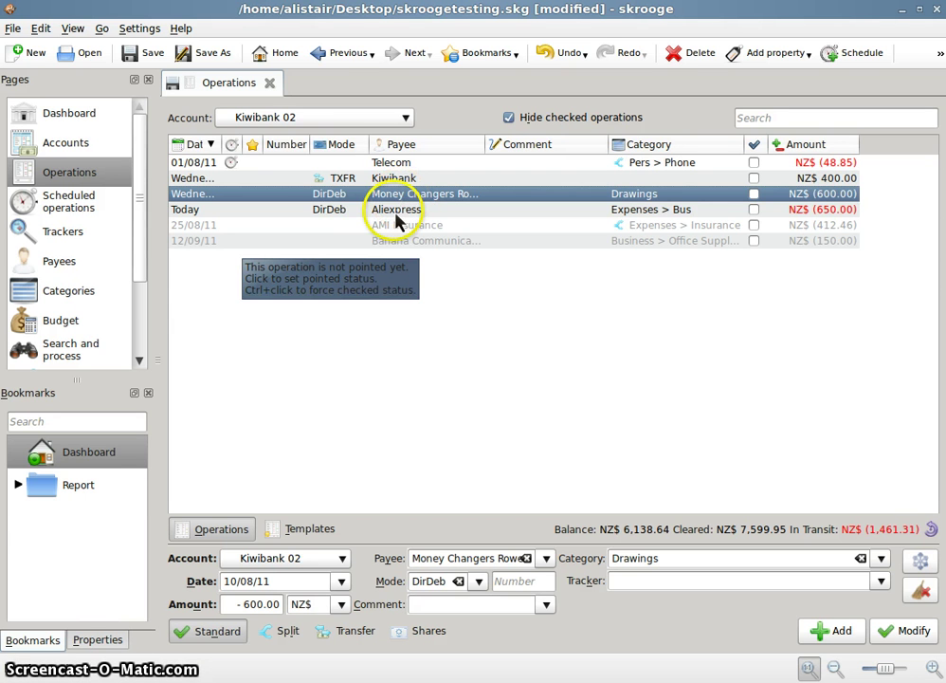
click(418, 241)
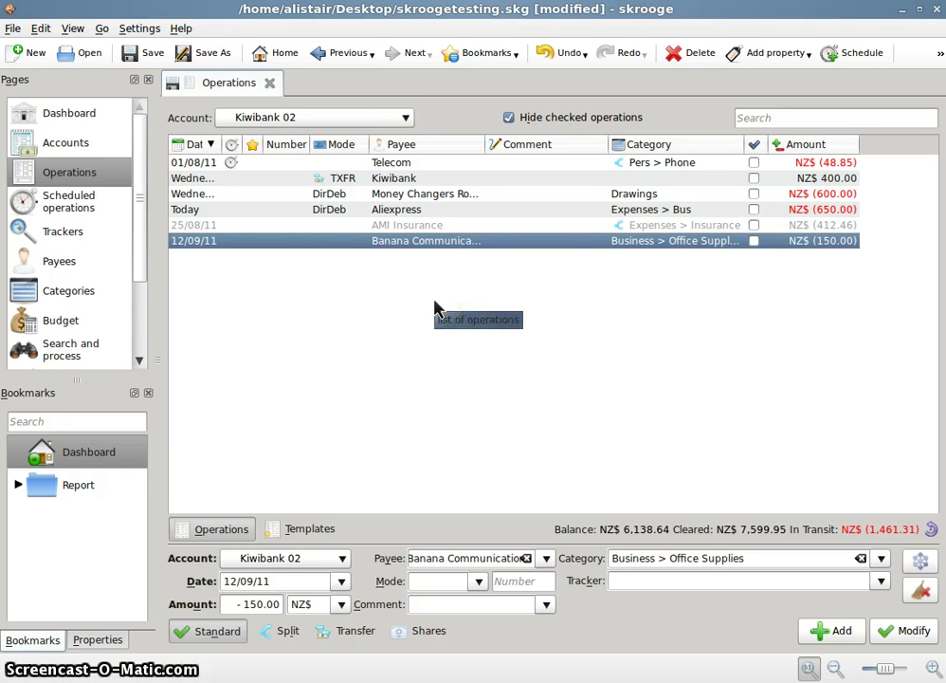
- Create a Banana Communications template in the templates list and inspect its context menu
click(320, 529)
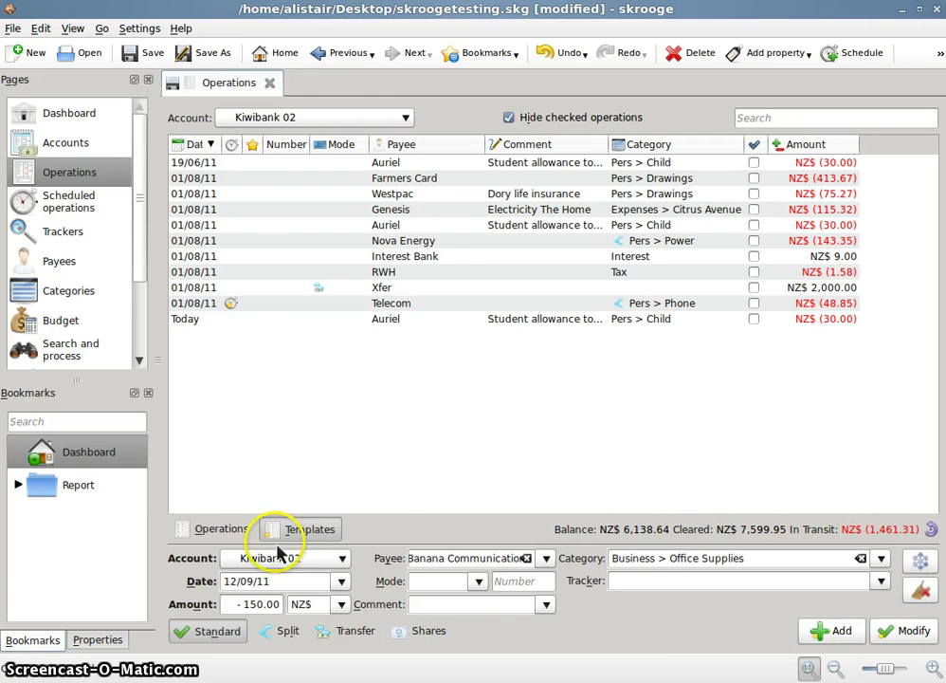
click(847, 637)
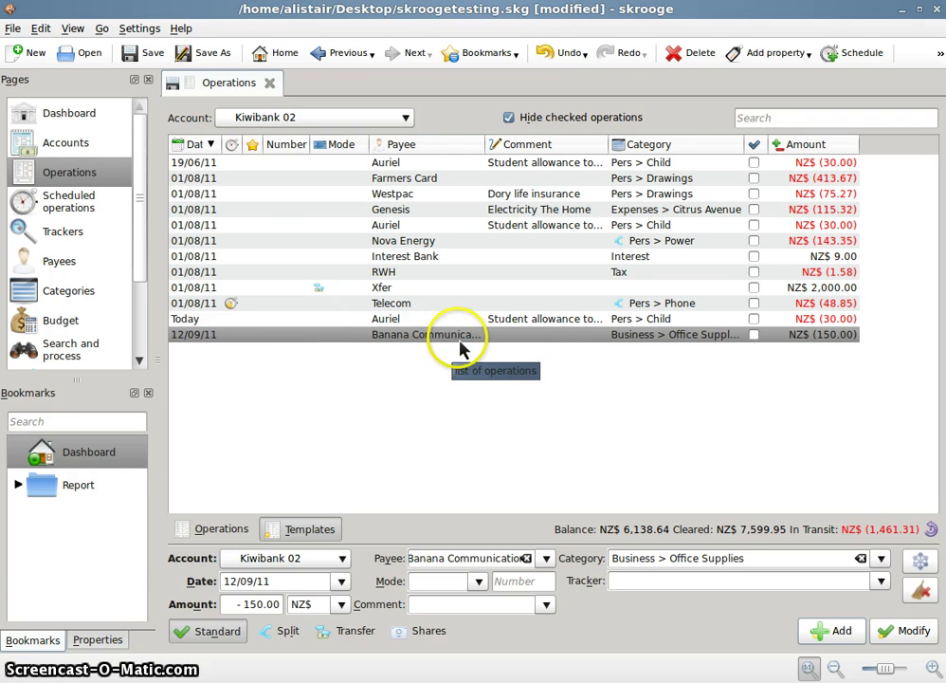
click(460, 347)
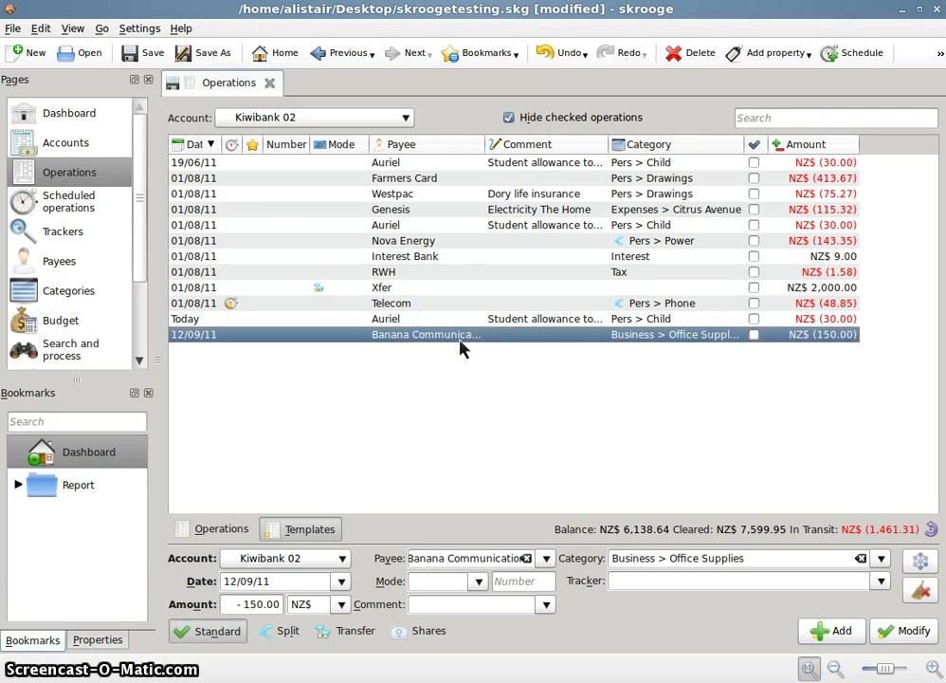
right_click(459, 347)
click(509, 423)
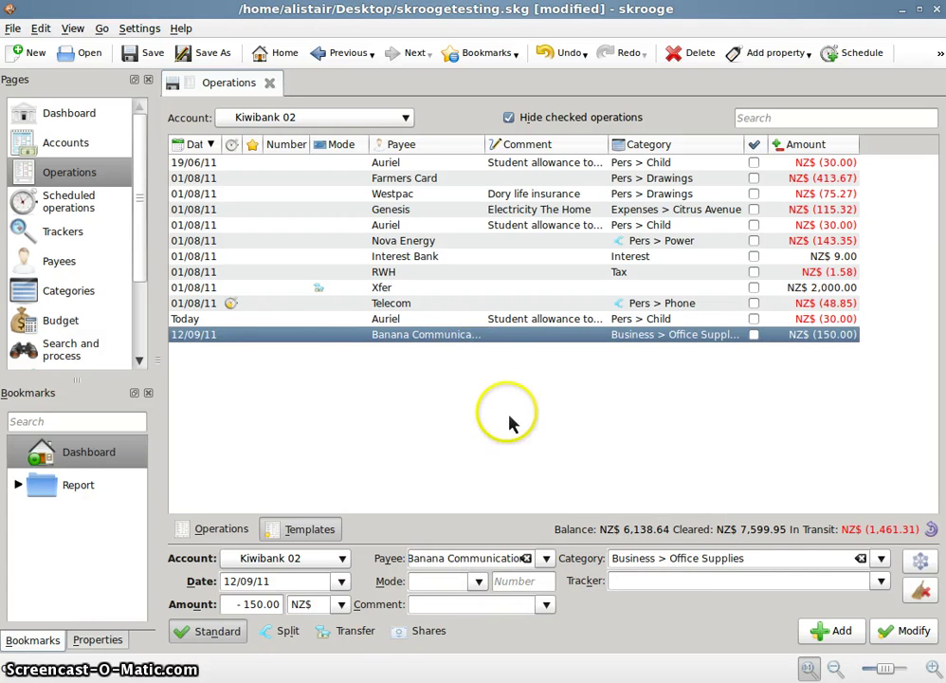
- Add a NZ$ 30.00 Auriel allowance operation from its template, dated 19/08/11 via Next Week
click(397, 327)
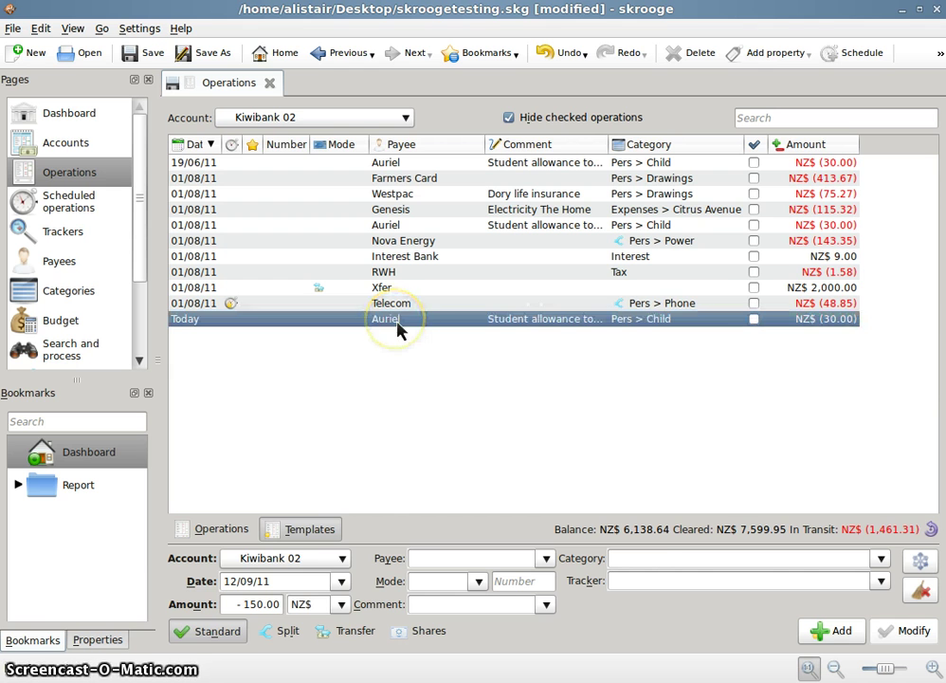
click(342, 584)
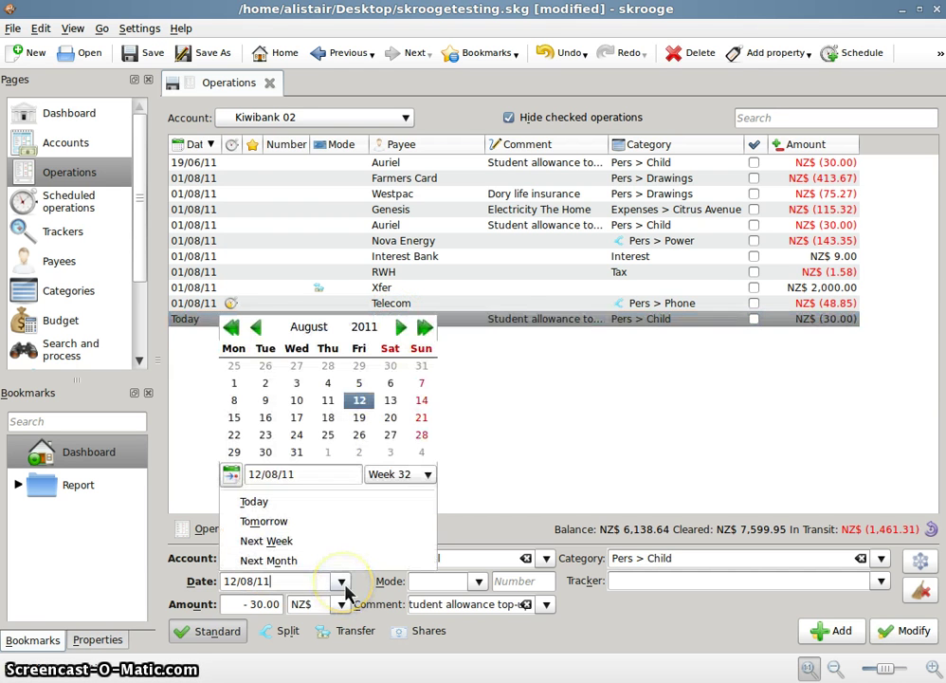
click(289, 541)
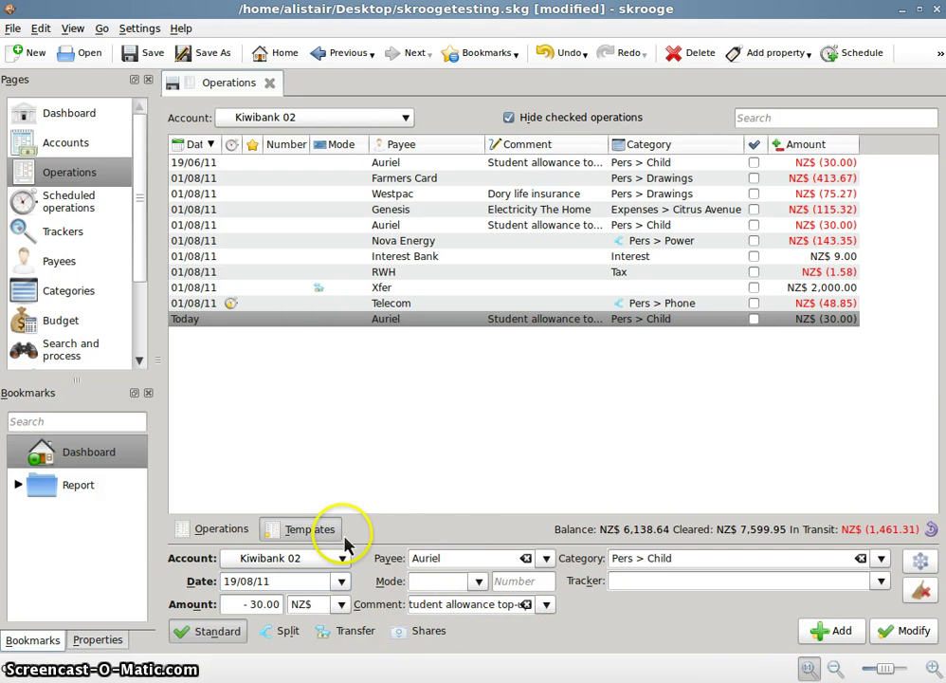
click(226, 531)
click(827, 633)
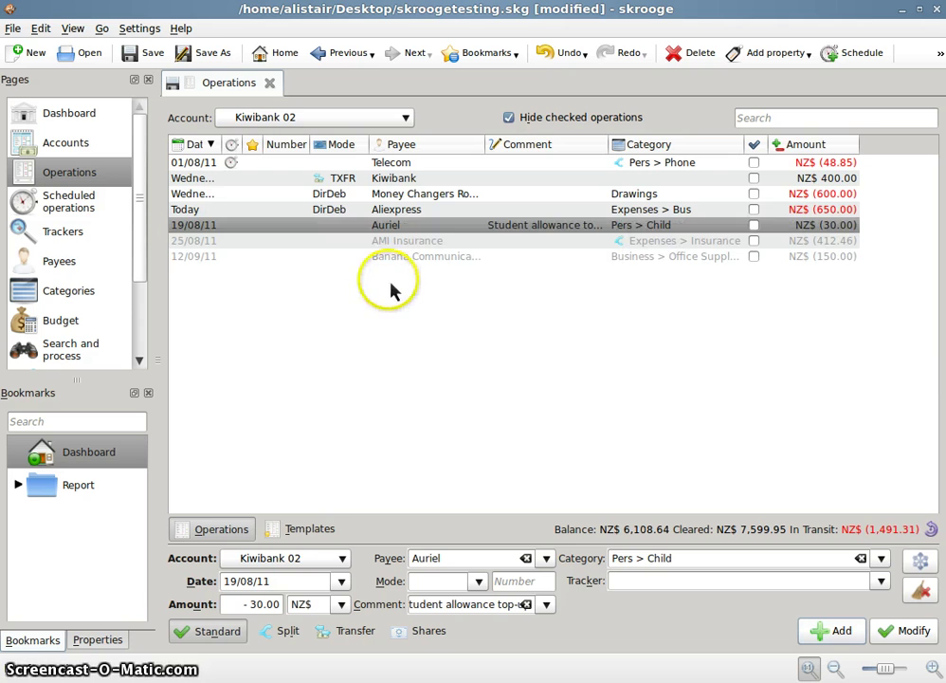
click(392, 210)
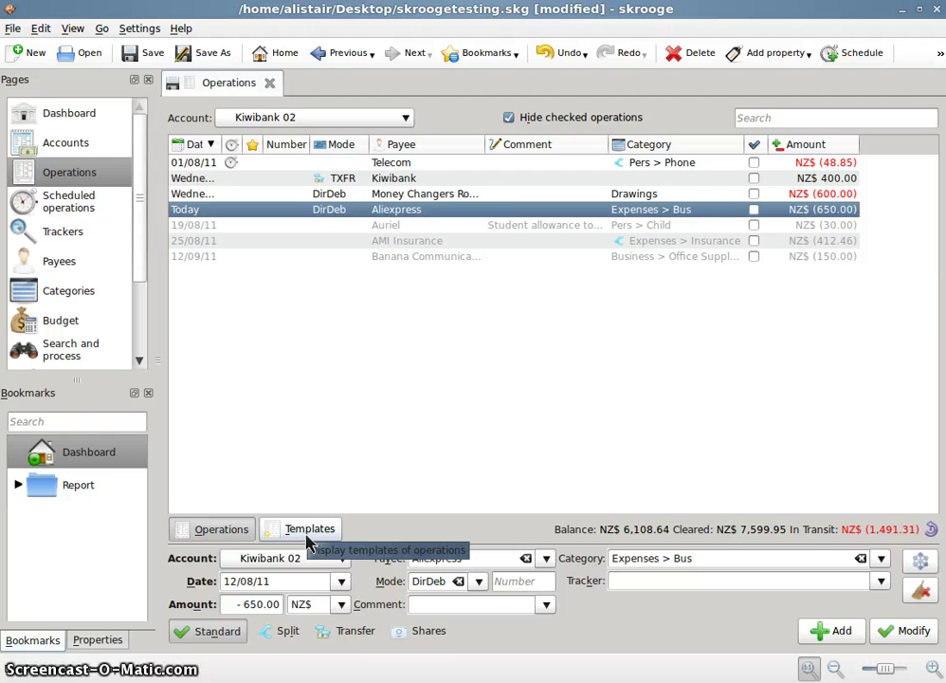
- Load the Nova Energy split template, change its total to -180.35, and add it as an operation
click(309, 531)
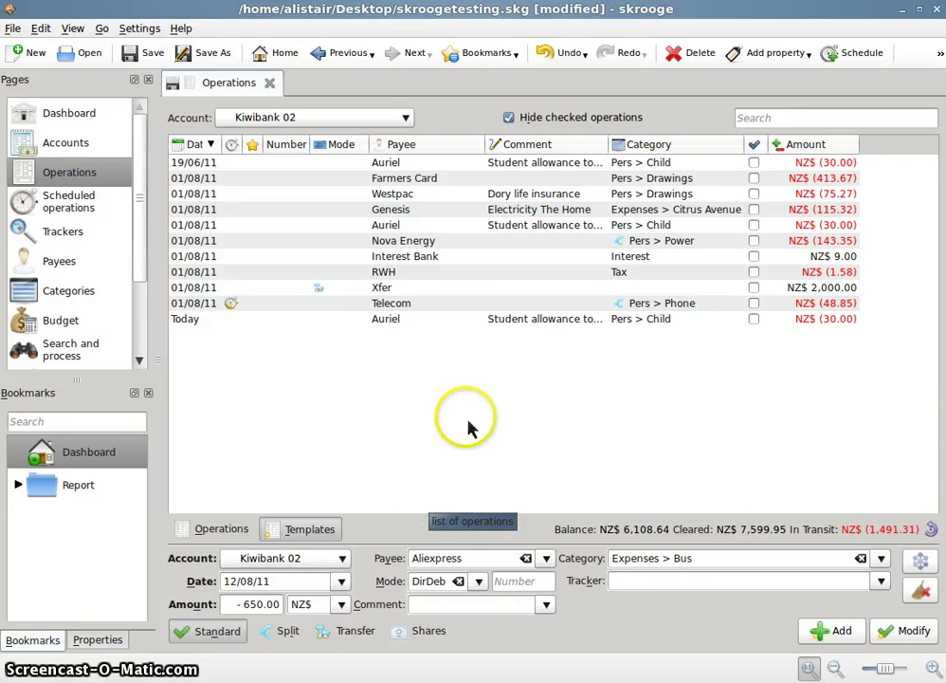
click(401, 243)
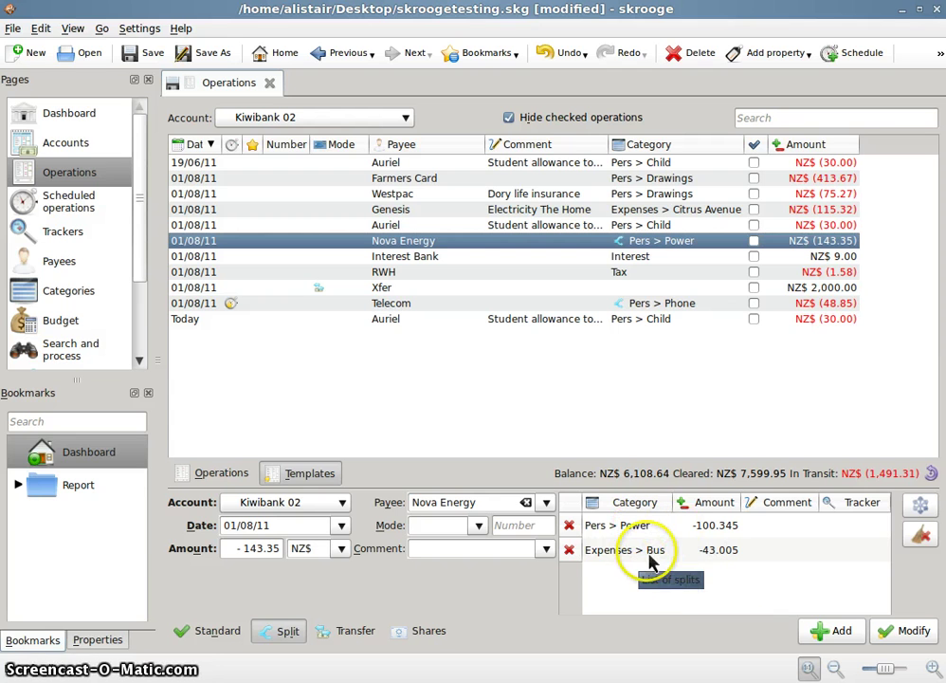
click(267, 552)
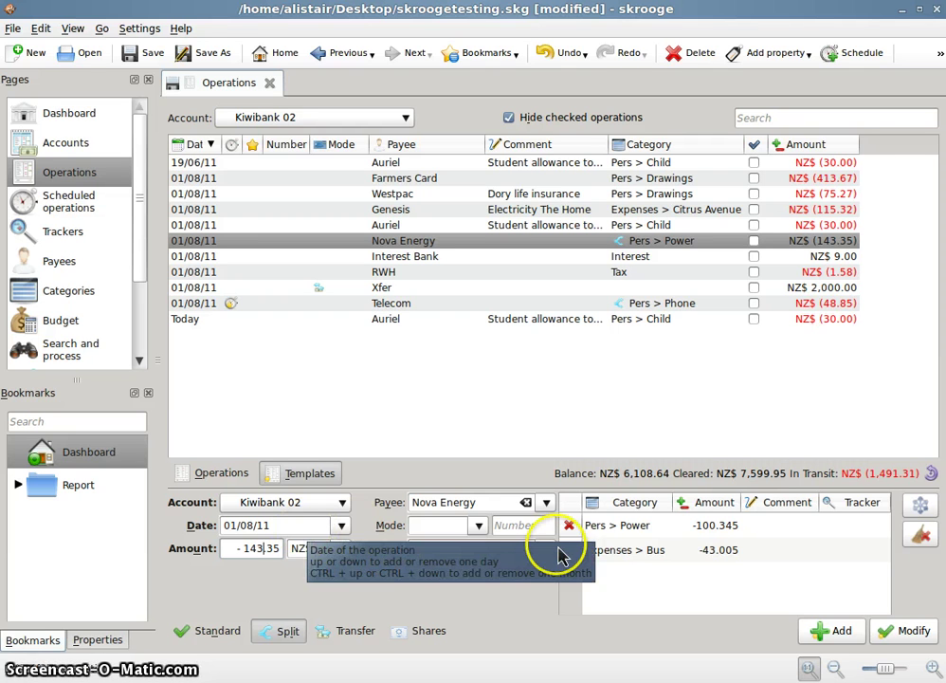
key(Home)
text(-)
key(Right)
key(Right)
key(Delete)
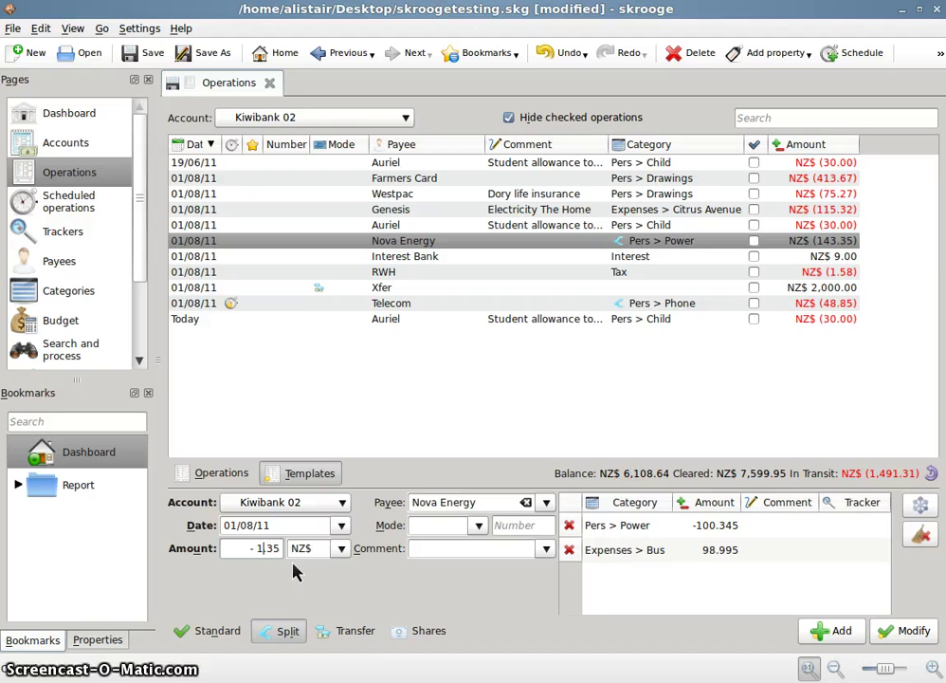
text(80)
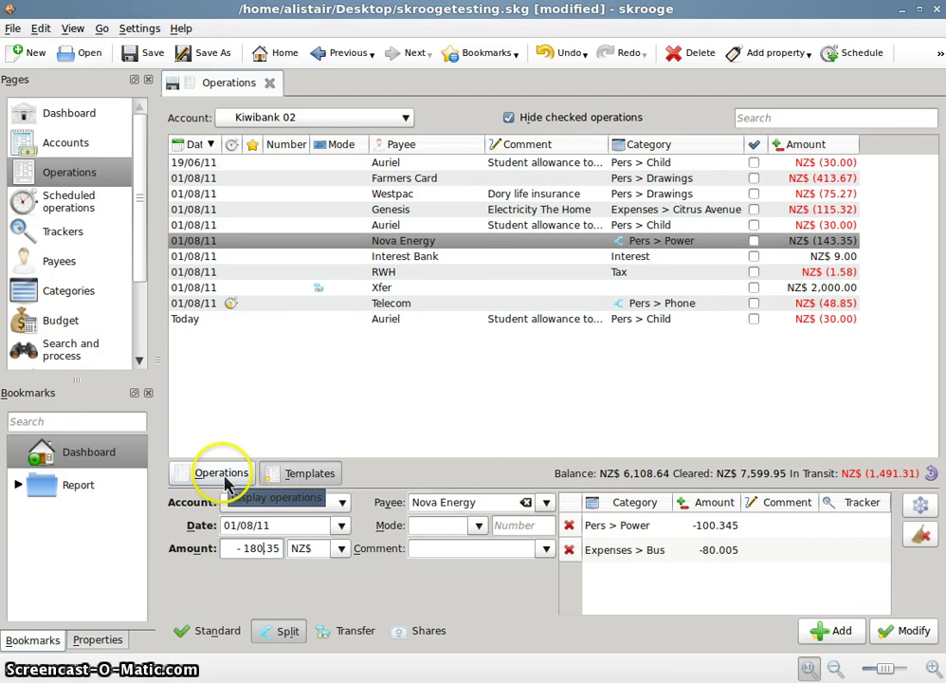
click(230, 478)
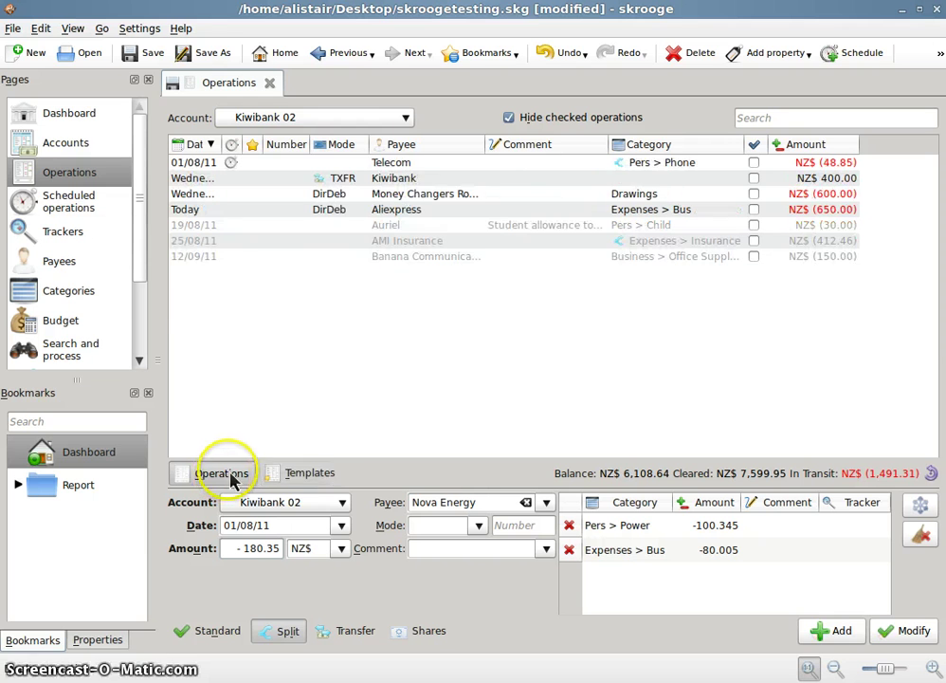
click(834, 636)
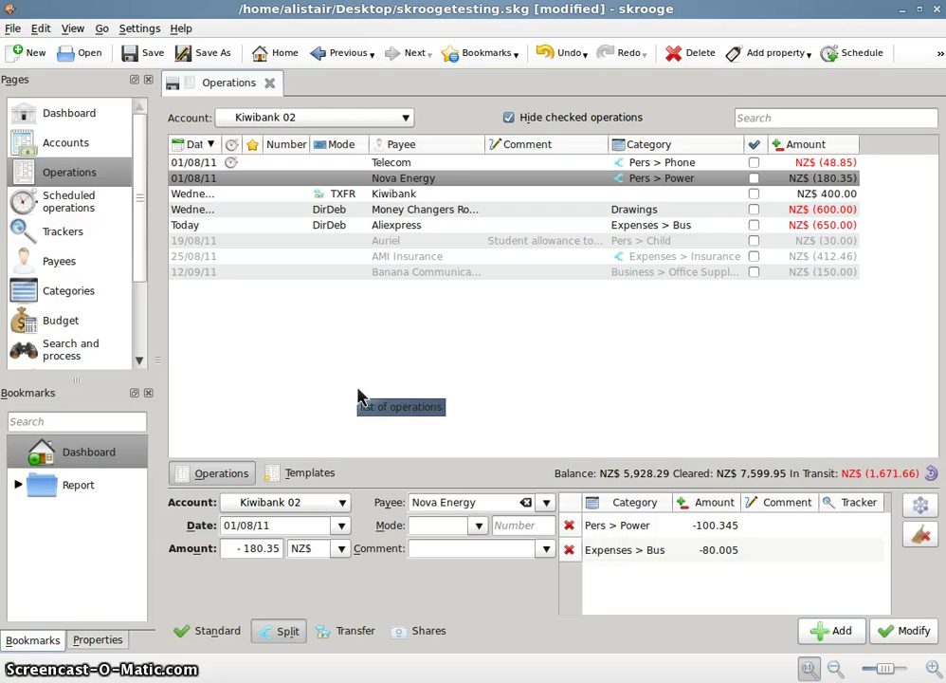
- Move the Nova Energy split operation a month later to 12/09/11
click(341, 528)
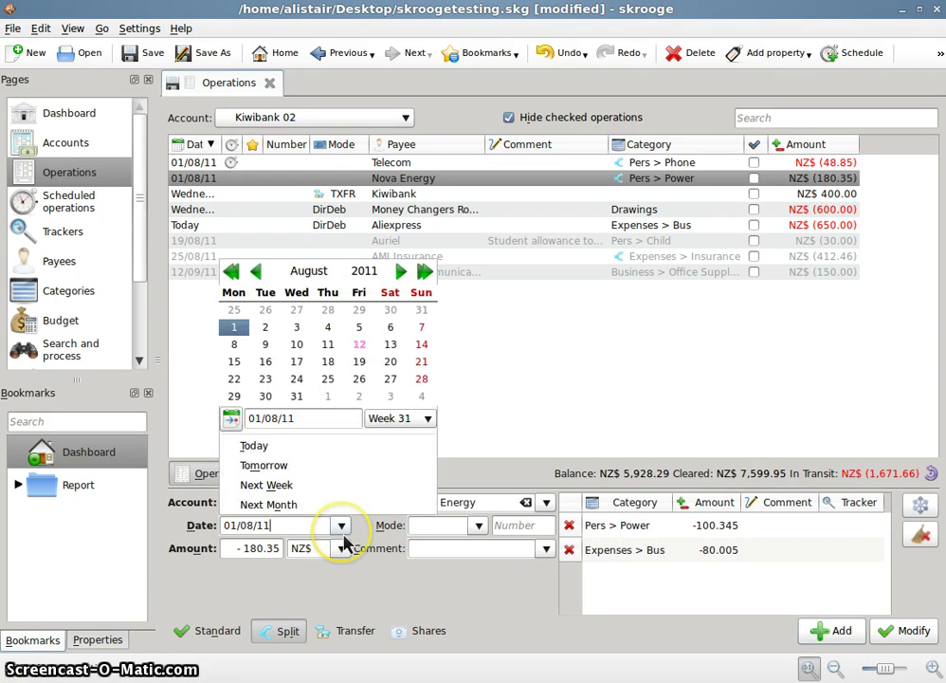
click(278, 513)
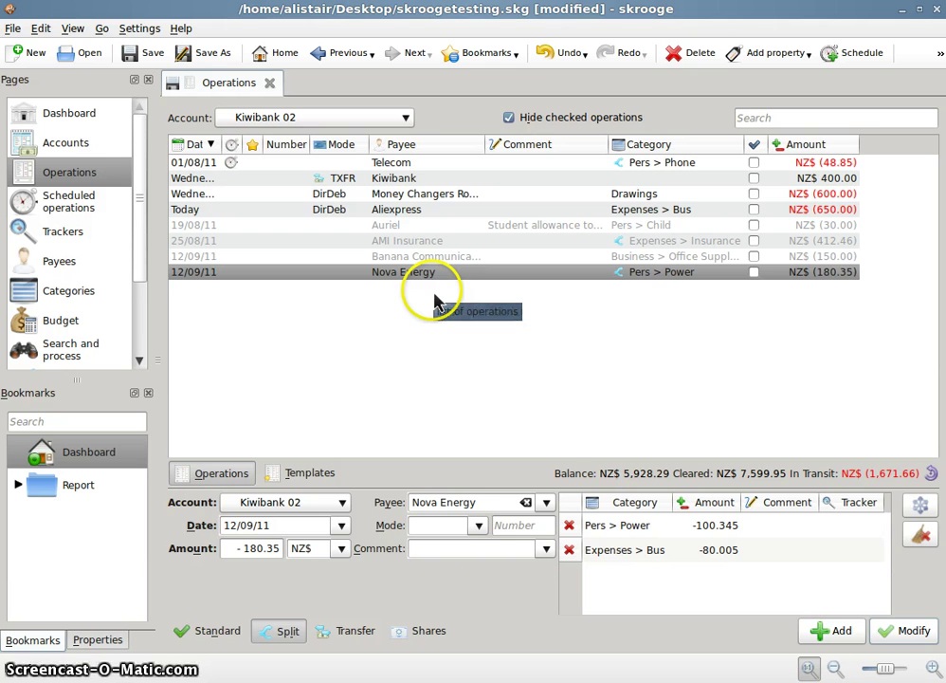
click(398, 210)
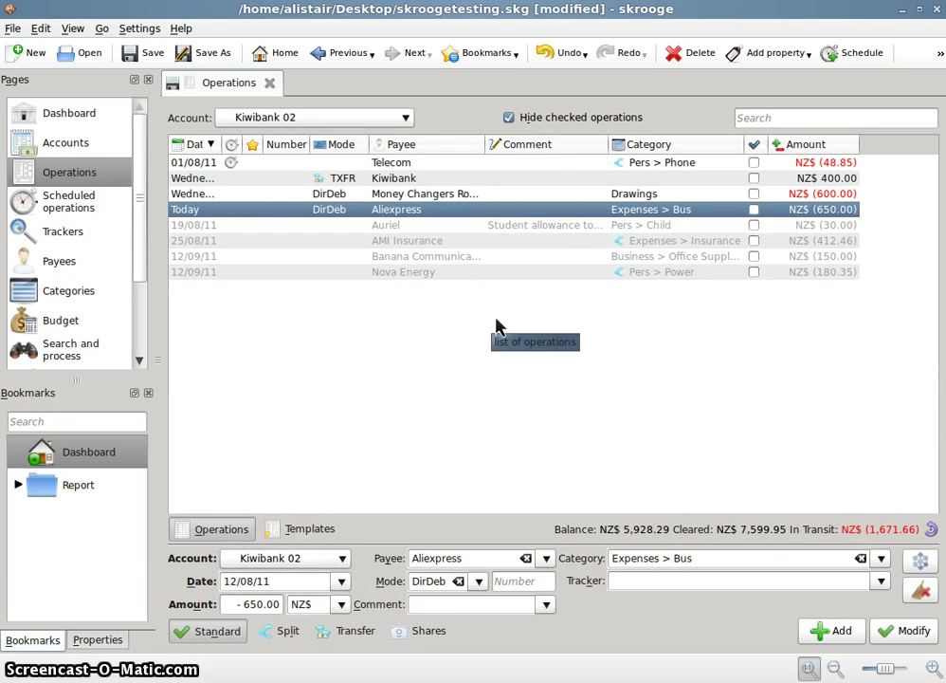
click(499, 316)
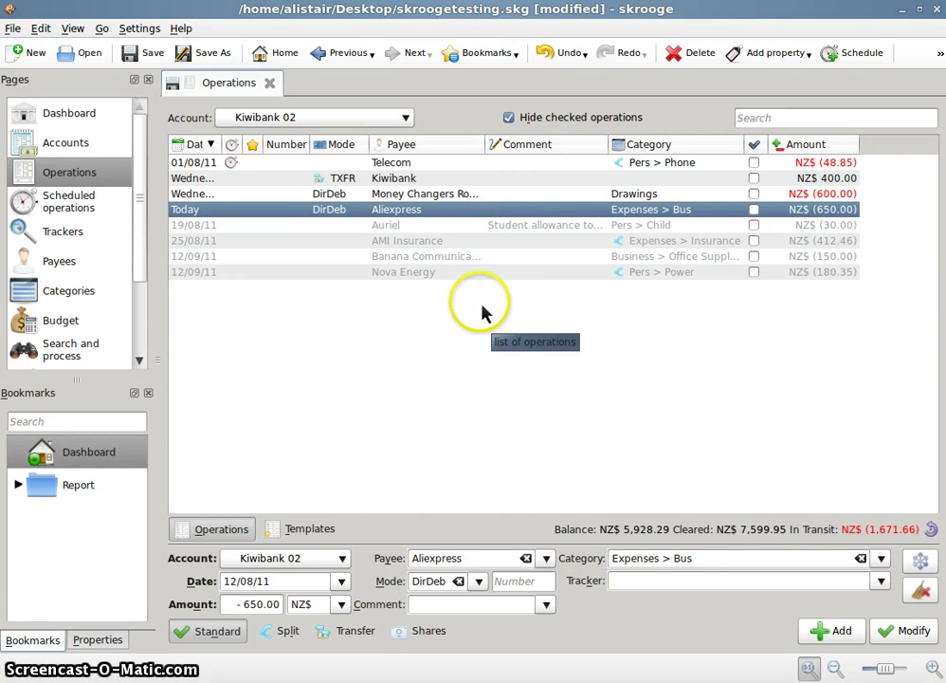
click(413, 303)
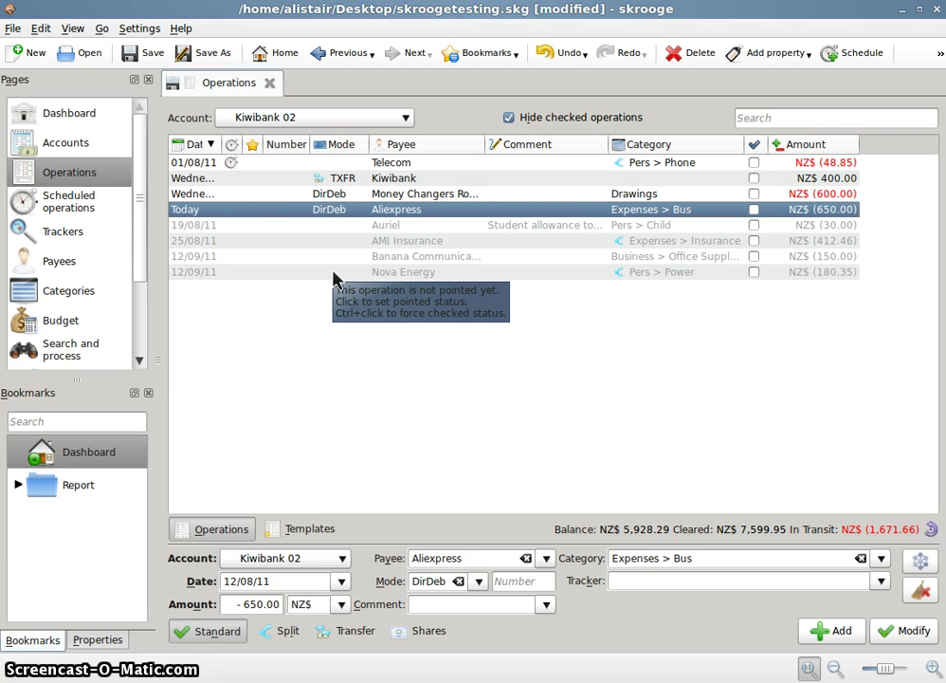
- Show the Scheduled operations page with the monthly Kiwibank 02 operation due 01/09/11
click(69, 216)
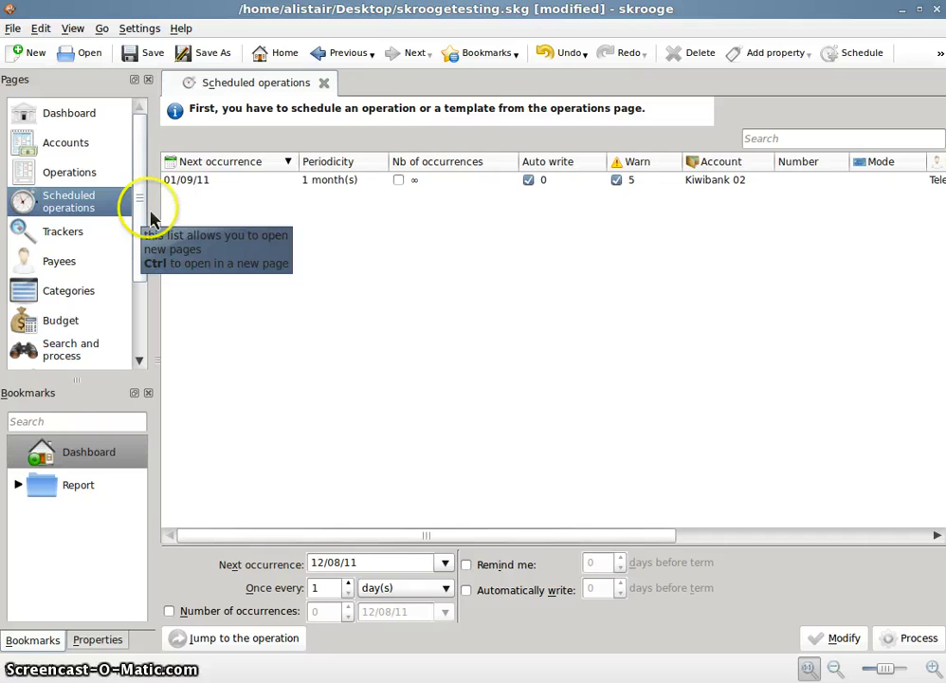
click(268, 324)
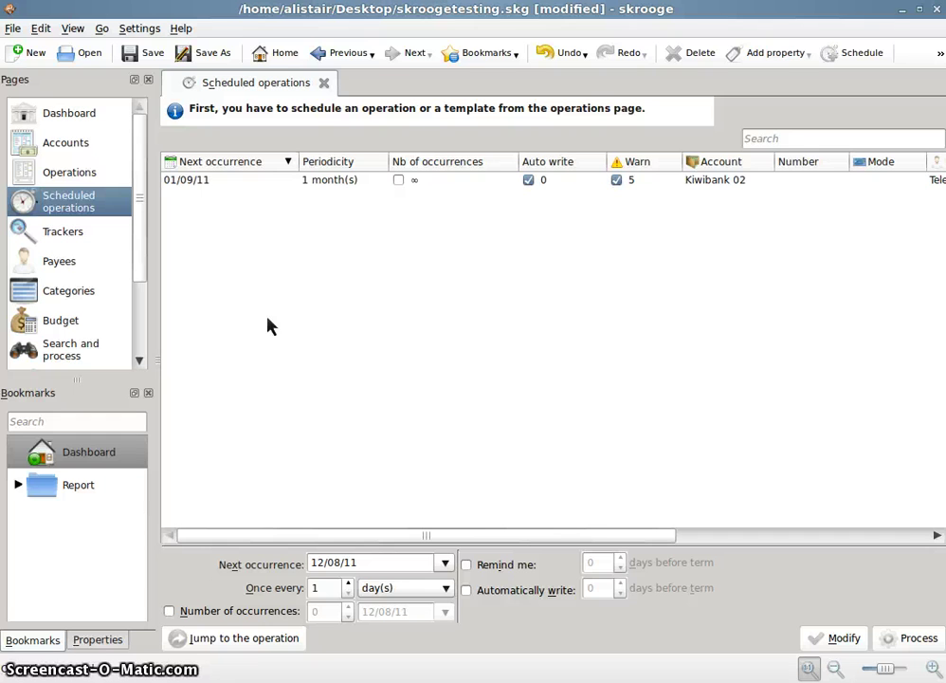
click(232, 307)
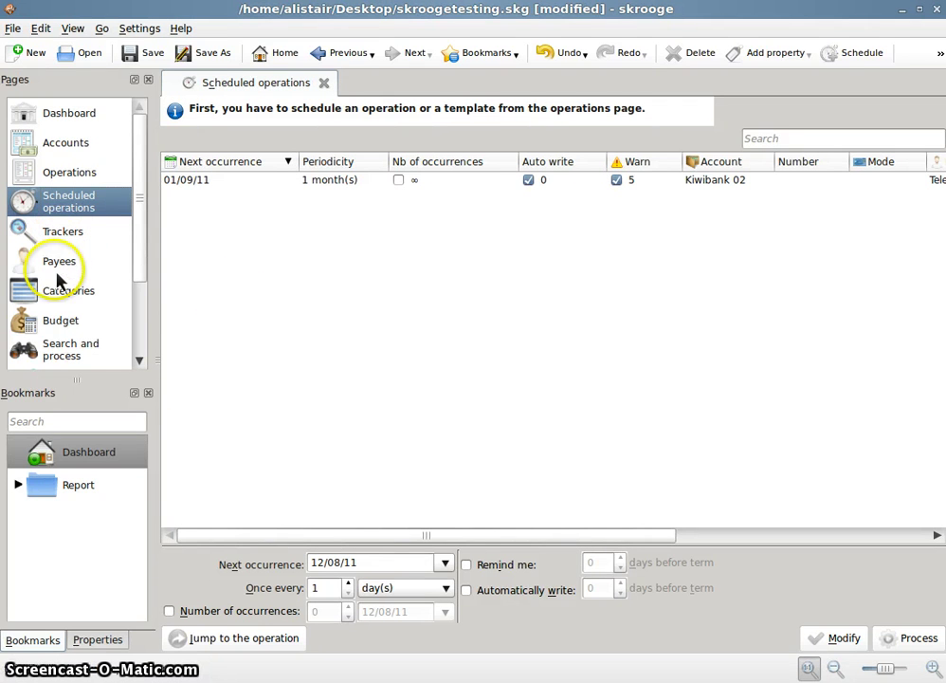
scroll(138, 269, down, 1)
drag(140, 266, 358, 273)
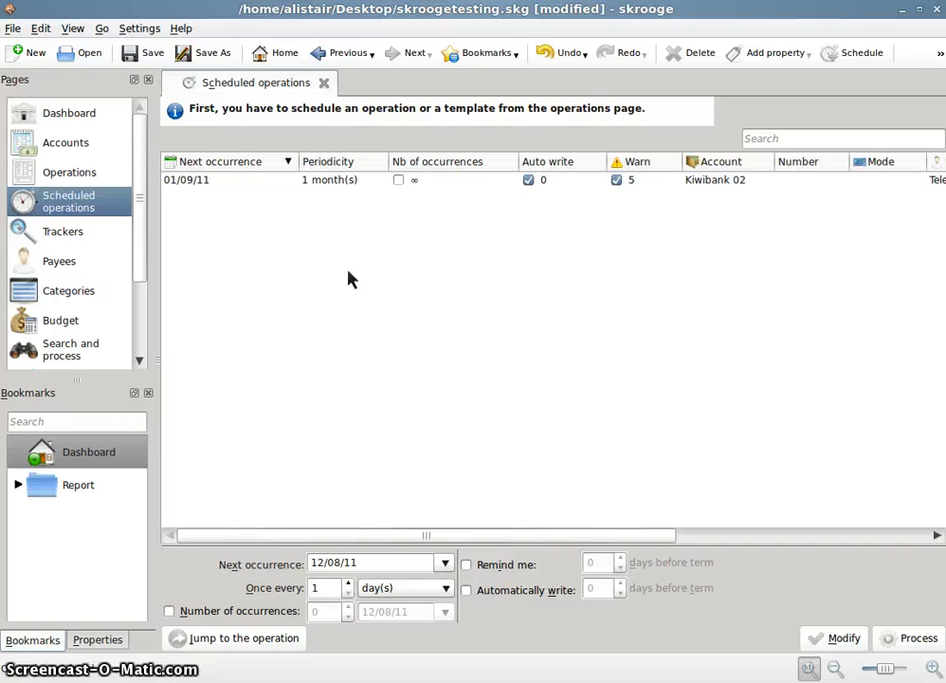
click(427, 330)
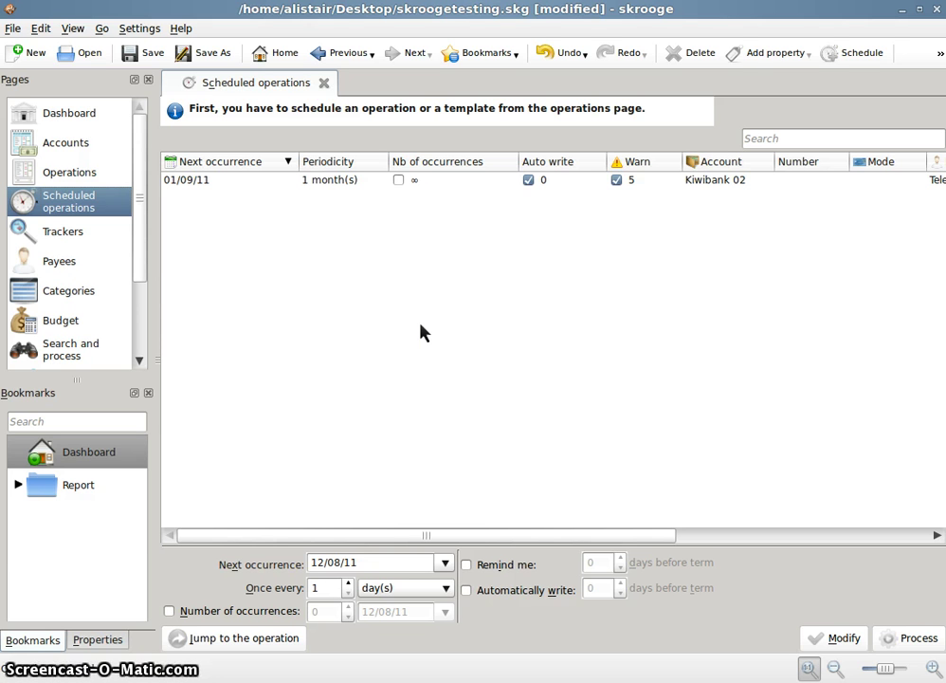
click(424, 330)
click(462, 320)
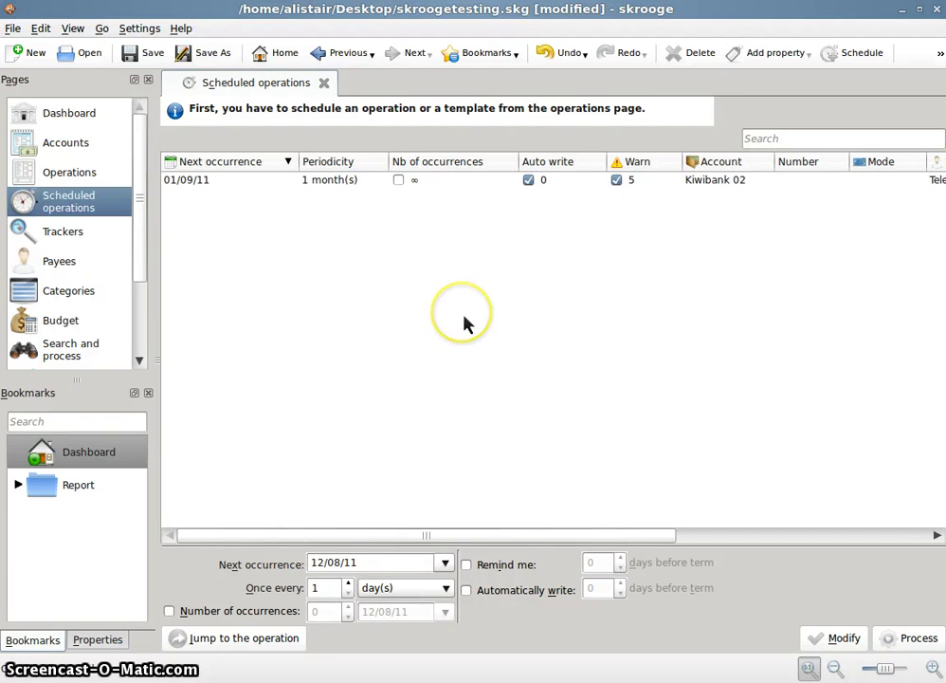
click(463, 319)
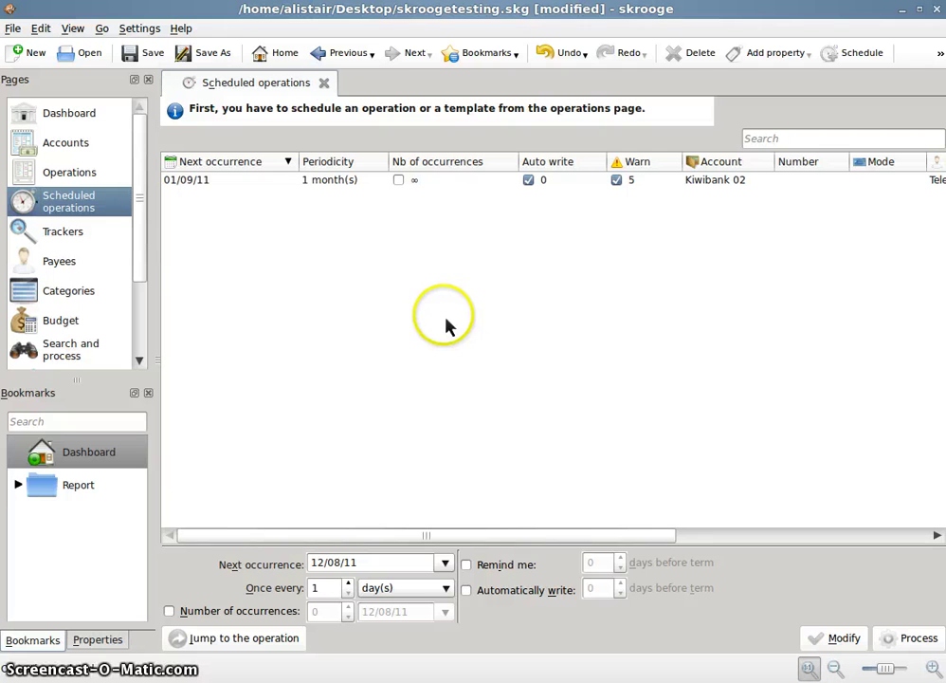